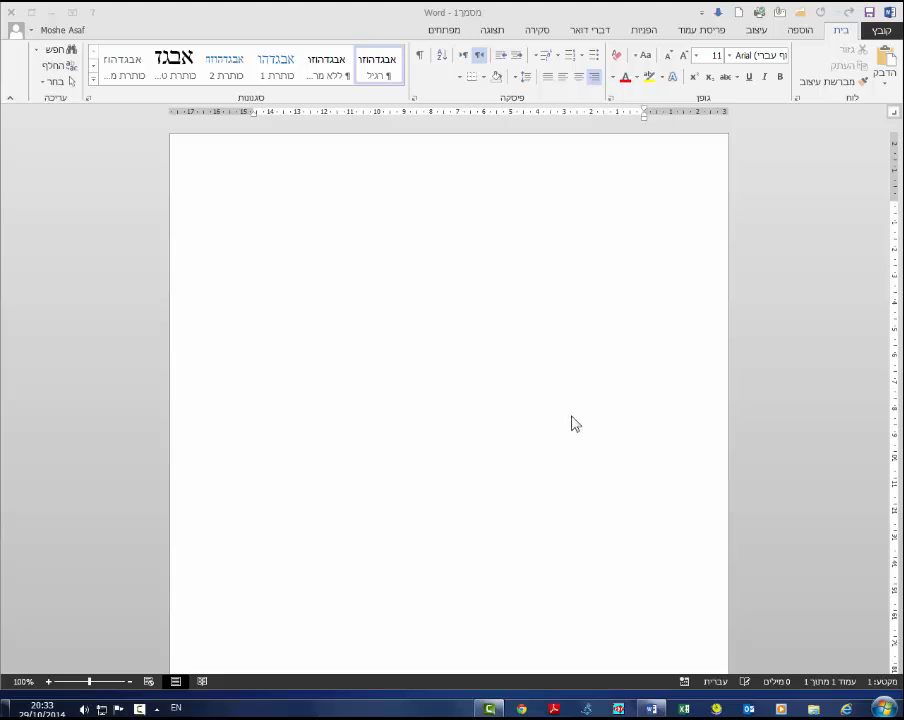
- Start the letter at the top of the page with the line לכבוד followed by a blank line
{"action": "left_click", "coordinate": [592, 250]}
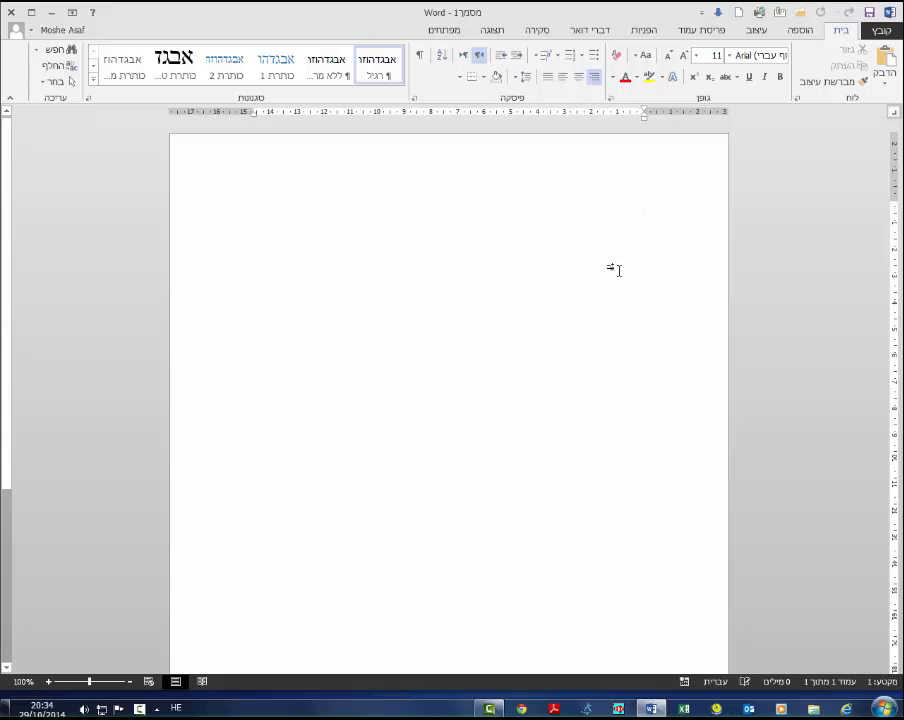
{"action": "type", "text": "לכבו"}
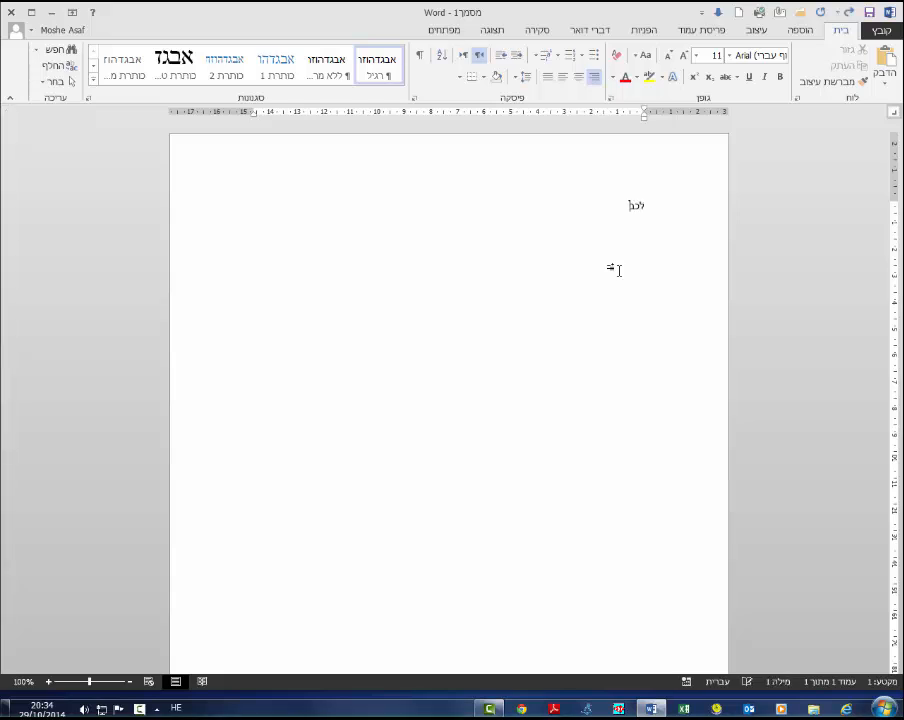
{"action": "type", "text": "ד"}
{"action": "key", "text": "Return"}
{"action": "key", "text": "Return"}
- Type the recipient line שם הנמען וכתובתו followed by a blank line
{"action": "type", "text": "שם הנמען"}
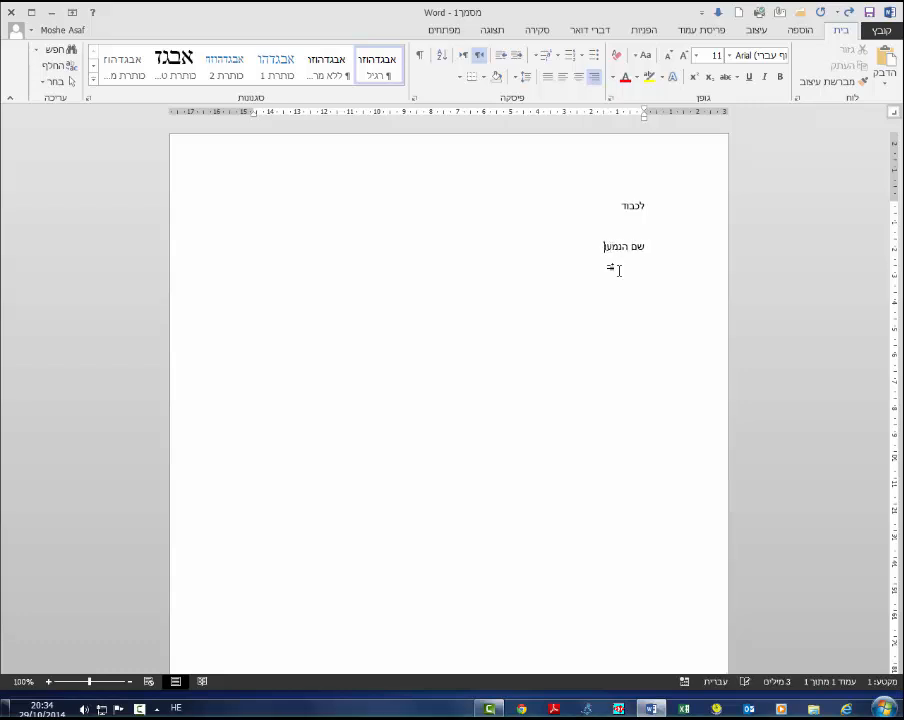
{"action": "type", "text": "וכתובות"}
{"action": "type", "text": "ו"}
{"action": "key", "text": "Return"}
{"action": "key", "text": "Return"}
- Type the subject line הנידון: תשלום דמי חבר below the recipient line
{"action": "type", "text": "בנק"}
{"action": "key", "text": "Right"}
{"action": "key", "text": "Right"}
{"action": "key", "text": "Right"}
{"action": "key", "text": "Right"}
{"action": "key", "text": "Right"}
{"action": "key", "text": "Right"}
{"action": "key", "text": "BackSpace"}
{"action": "type", "text": "ה"}
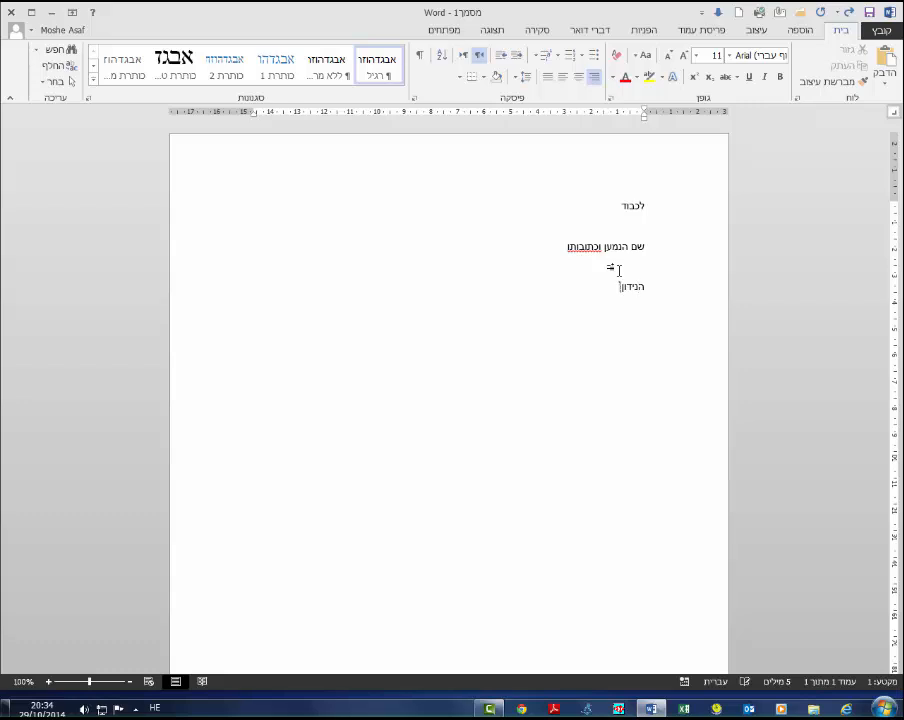
{"action": "key", "text": "End"}
{"action": "type", "text": "תשלום דמי חבר"}
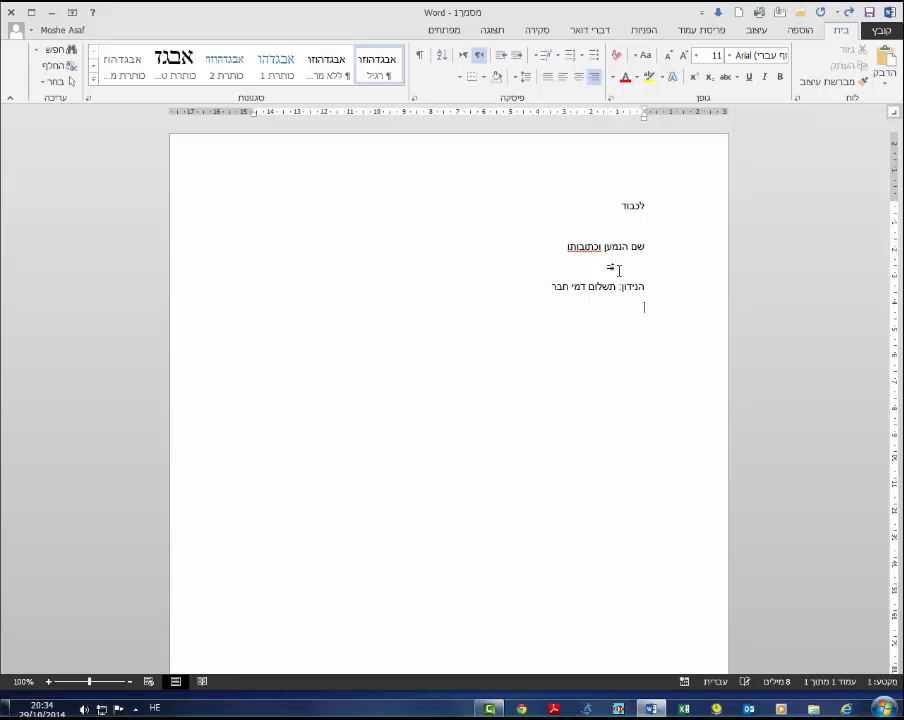
- Correct the flagged word in the recipient line to the suggested spelling וכתובתו
{"action": "right_click", "coordinate": [575, 247]}
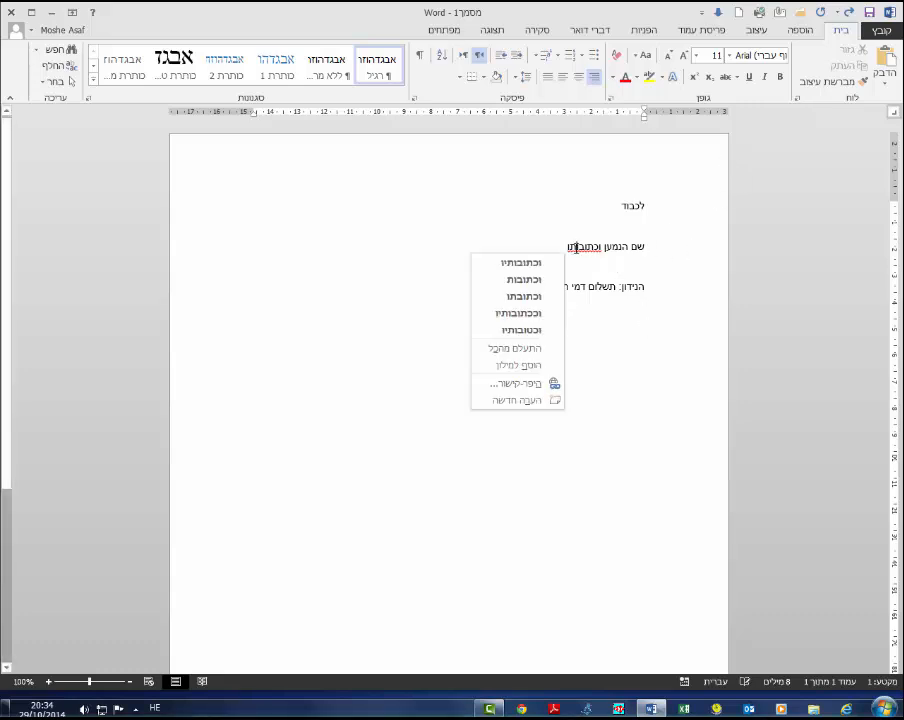
{"action": "left_click", "coordinate": [528, 300]}
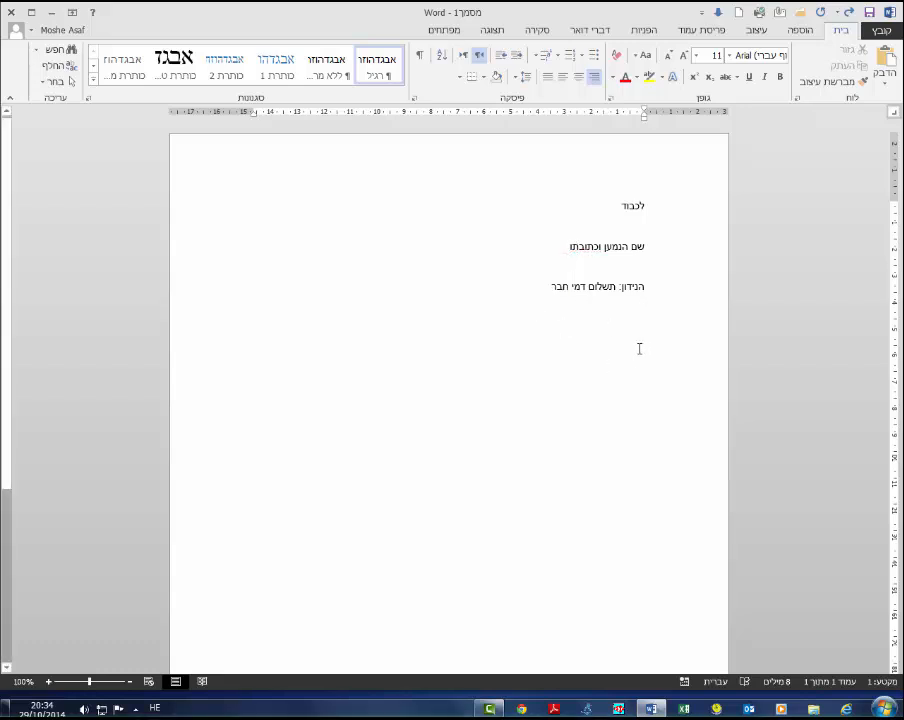
- Start a numbered list with the 1. style on the line below the subject
{"action": "left_click", "coordinate": [639, 348]}
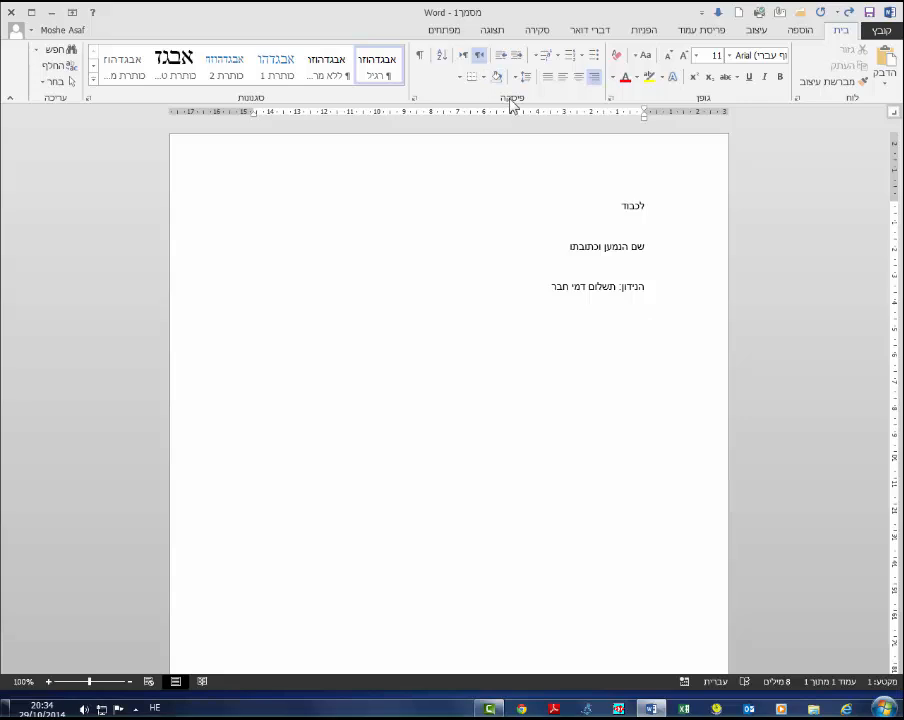
{"action": "left_click", "coordinate": [560, 60]}
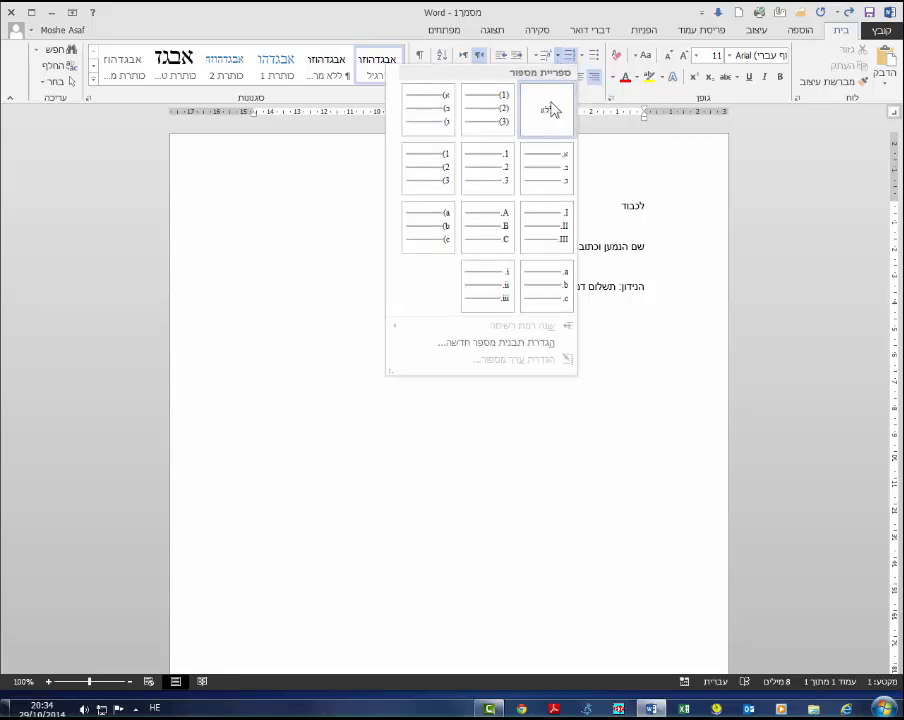
{"action": "left_click", "coordinate": [496, 172]}
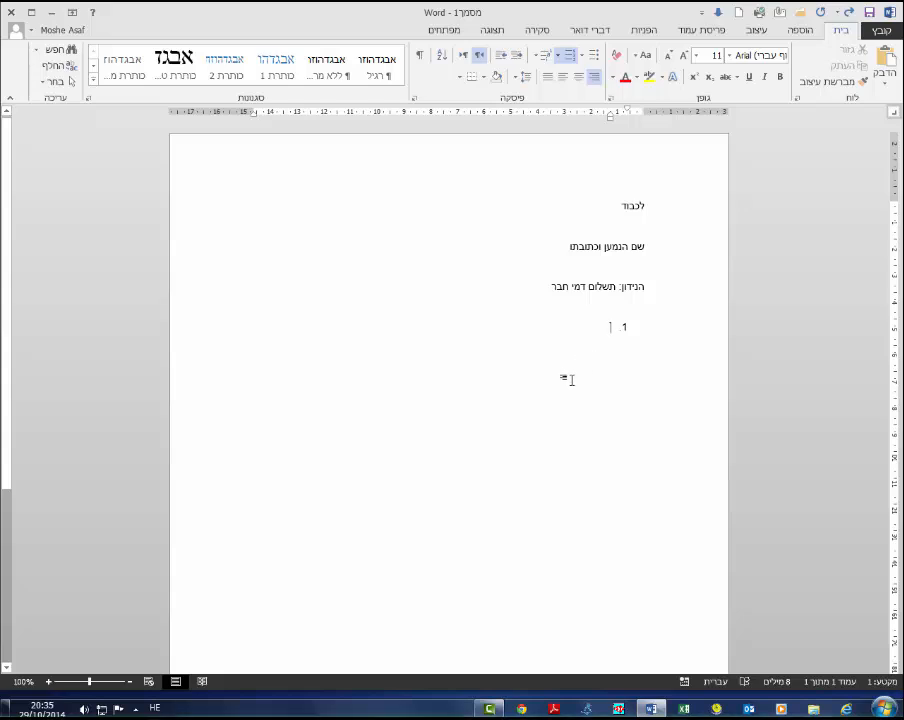
{"action": "type", "text": "שלום,"}
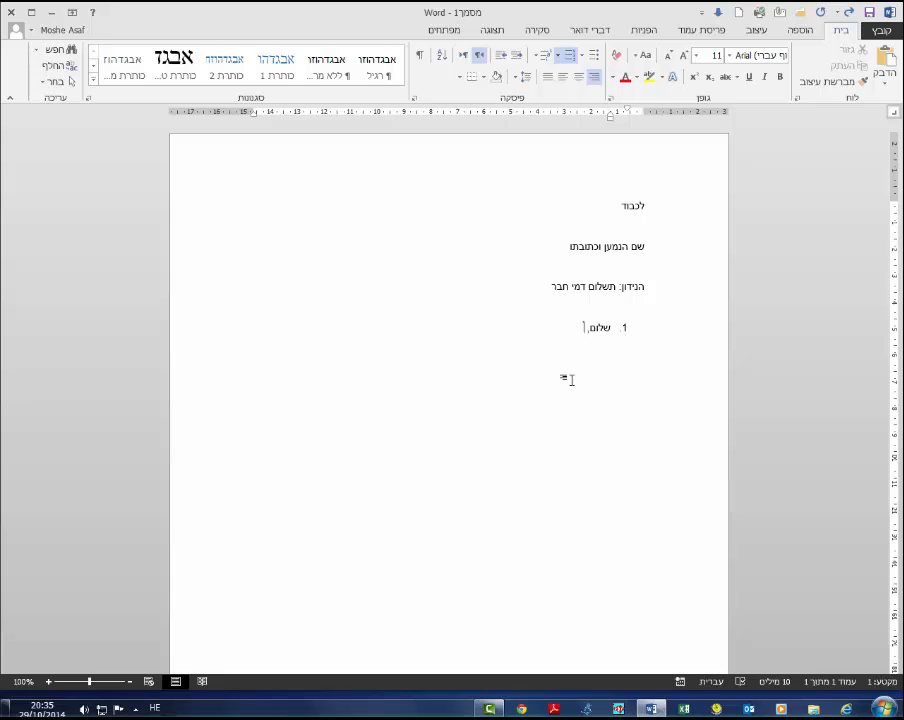
{"action": "key", "text": "BackSpace"}
{"action": "key", "text": "BackSpace"}
{"action": "key", "text": "BackSpace"}
{"action": "key", "text": "BackSpace"}
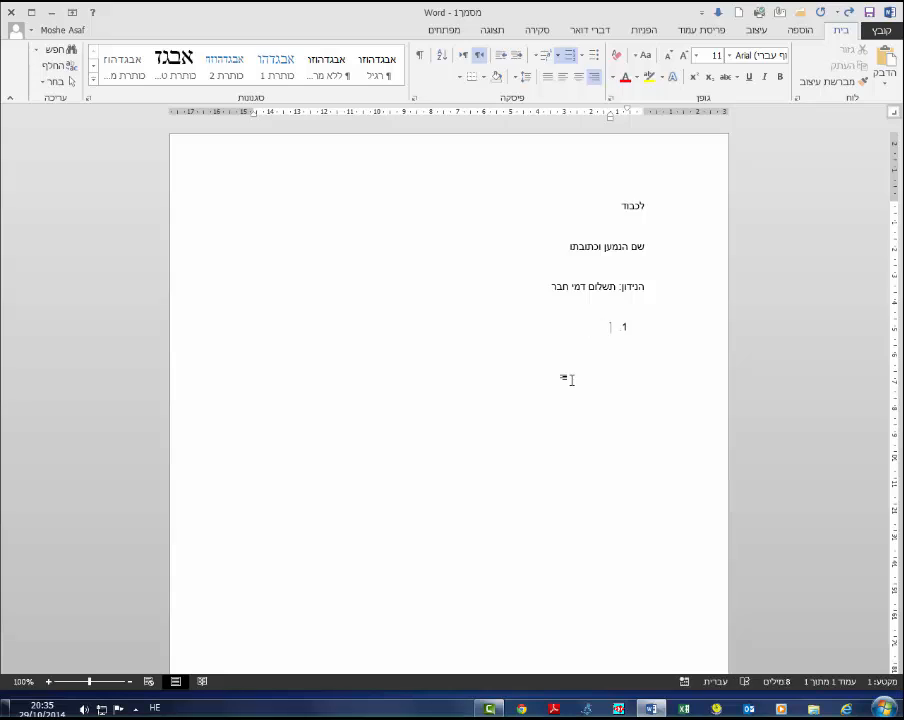
- Type the first list item לאחר בדיקה נוספת במחברת התשלומים הסתבר שלא שילמת דמי חבר לאגודה. and start a new item
{"action": "type", "text": "לאחר בדי"}
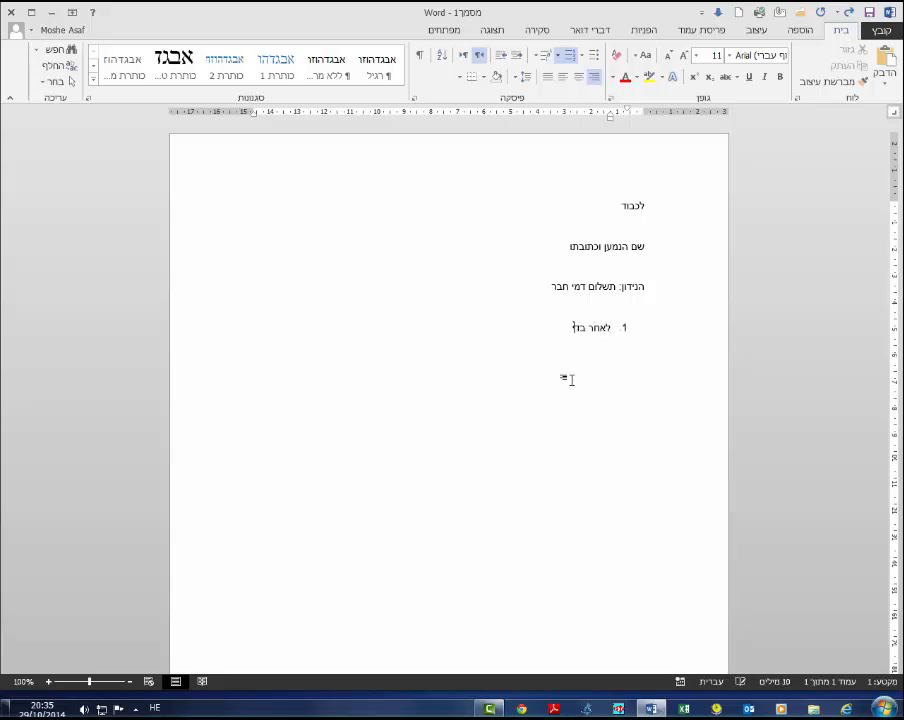
{"action": "type", "text": "קה נוספת"}
{"action": "type", "text": " במתגרת התשלום"}
{"action": "type", "text": "ים"}
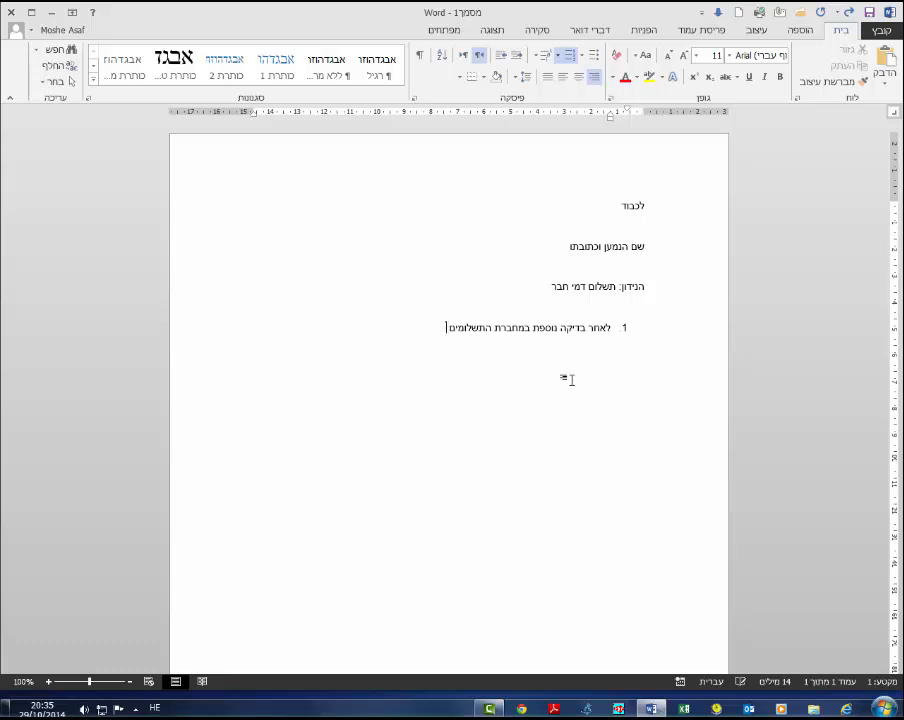
{"action": "type", "text": " הסתב"}
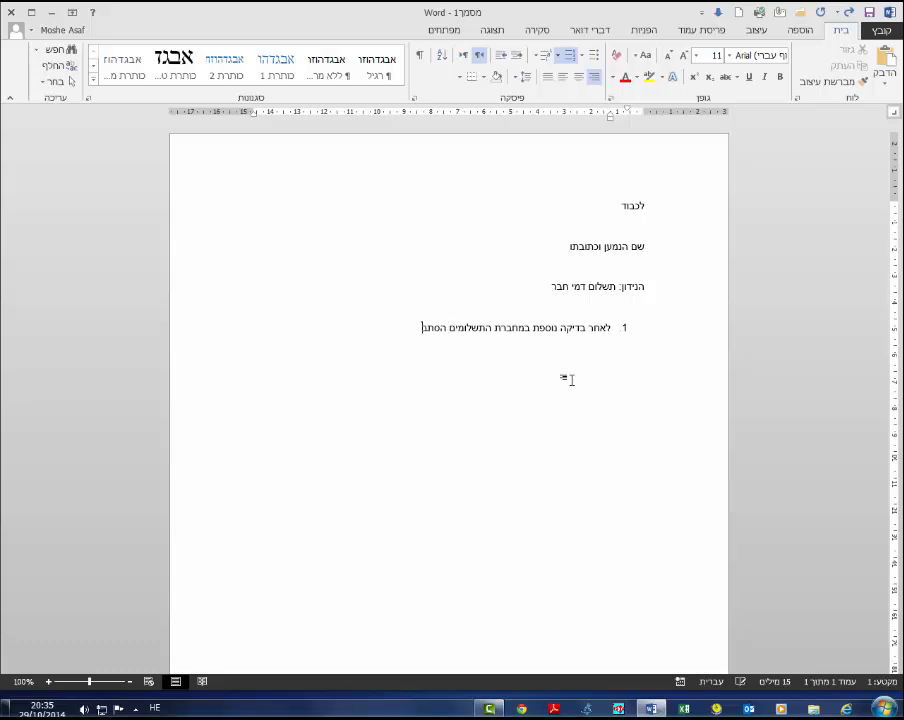
{"action": "type", "text": "ר שלא שילמת דמי ח"}
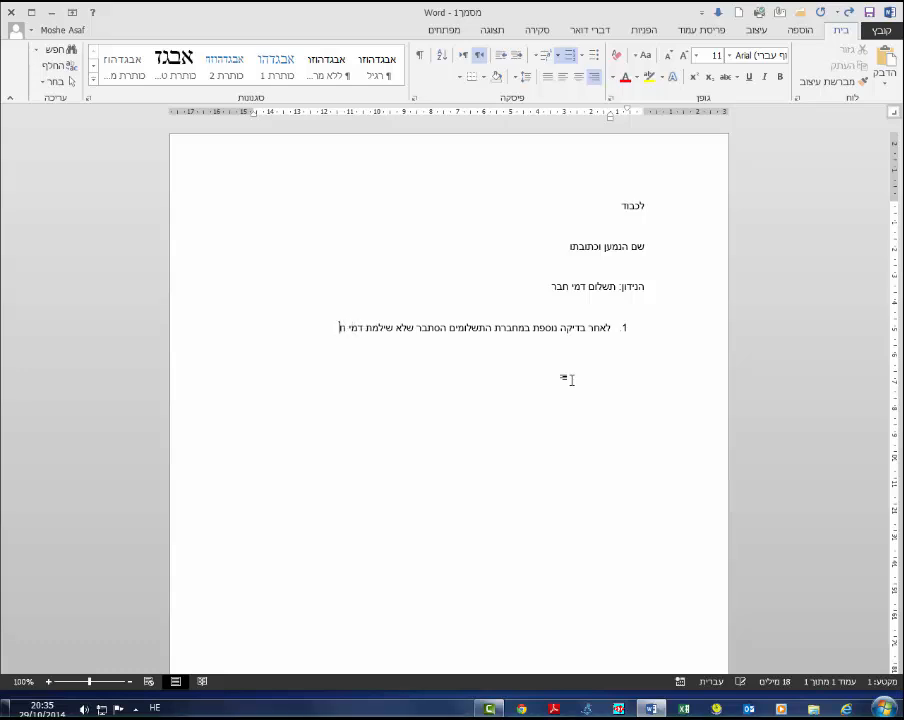
{"action": "type", "text": "בו לאגודה."}
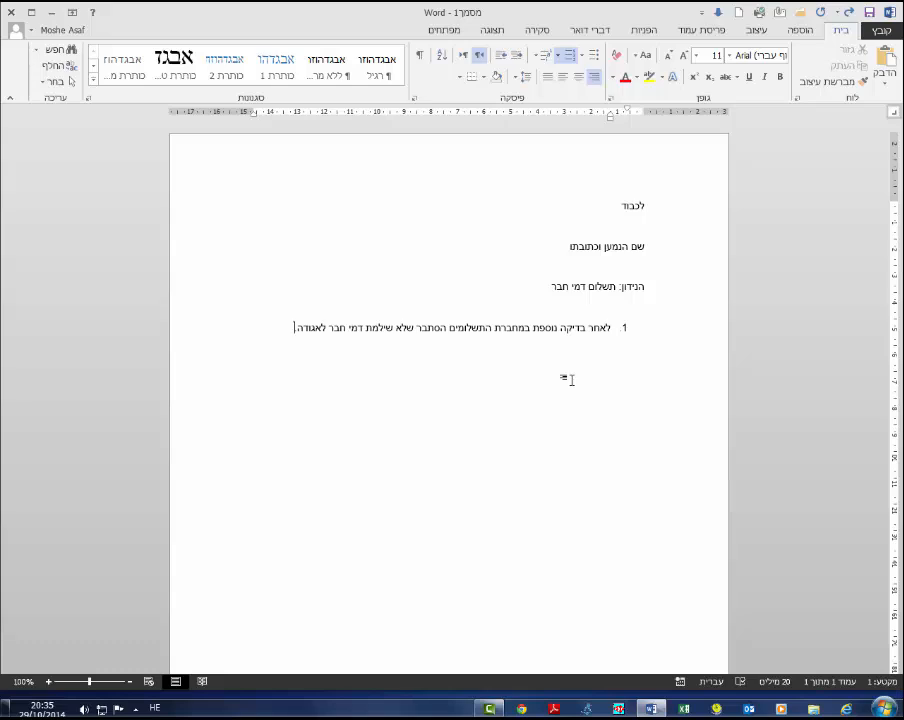
{"action": "key", "text": "Return"}
- Type the second list item אי תשלום דמי חבר יגרור את הפעולות הבאות: and start a new item
{"action": "key", "text": "alt+shift"}
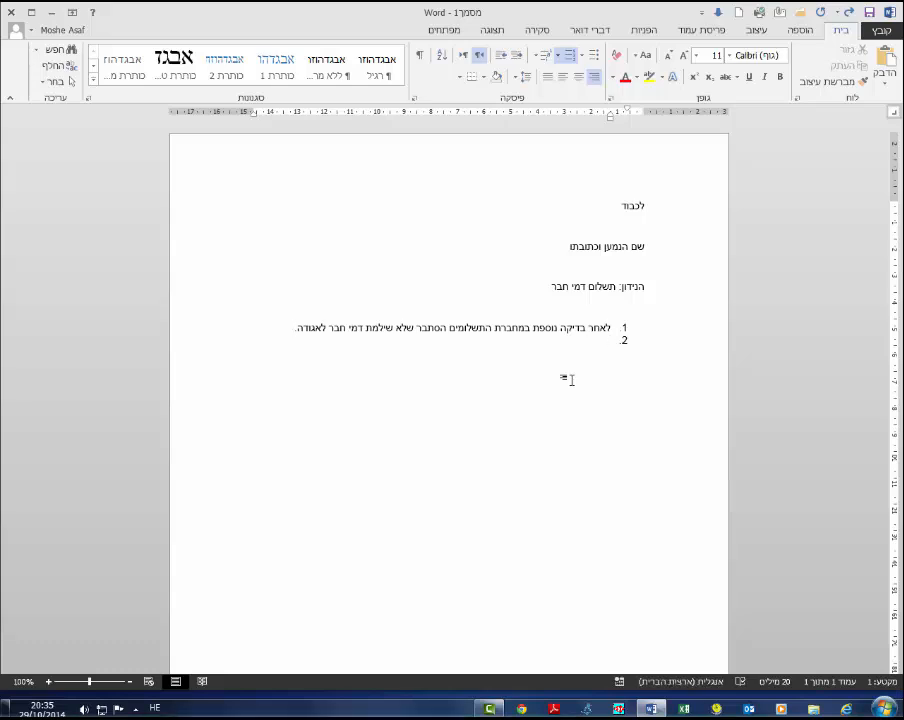
{"action": "type", "text": "אי תשל"}
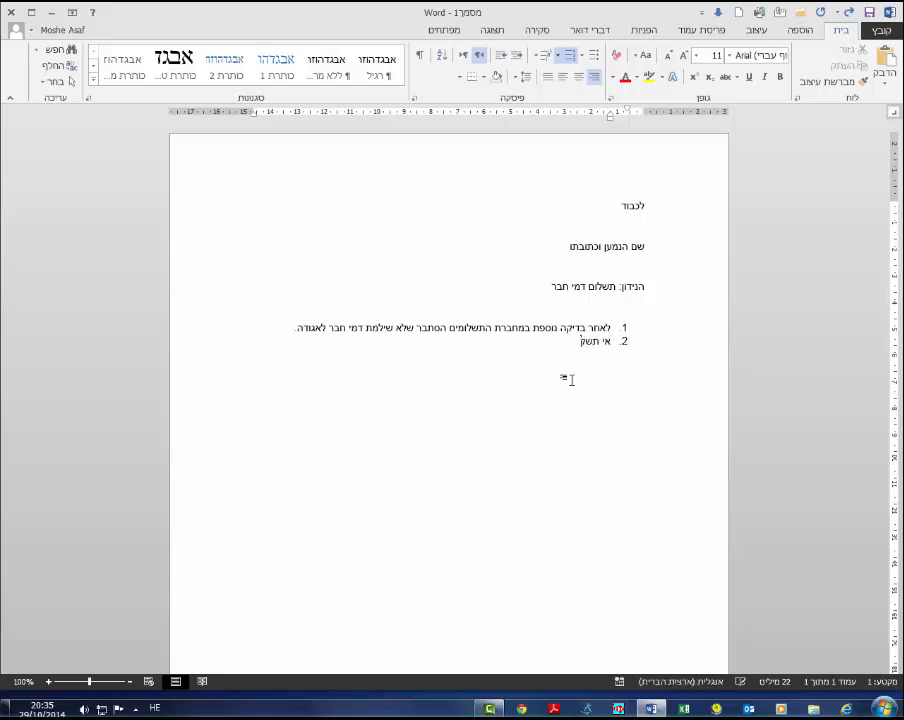
{"action": "type", "text": "ום דמי חבר יגרור"}
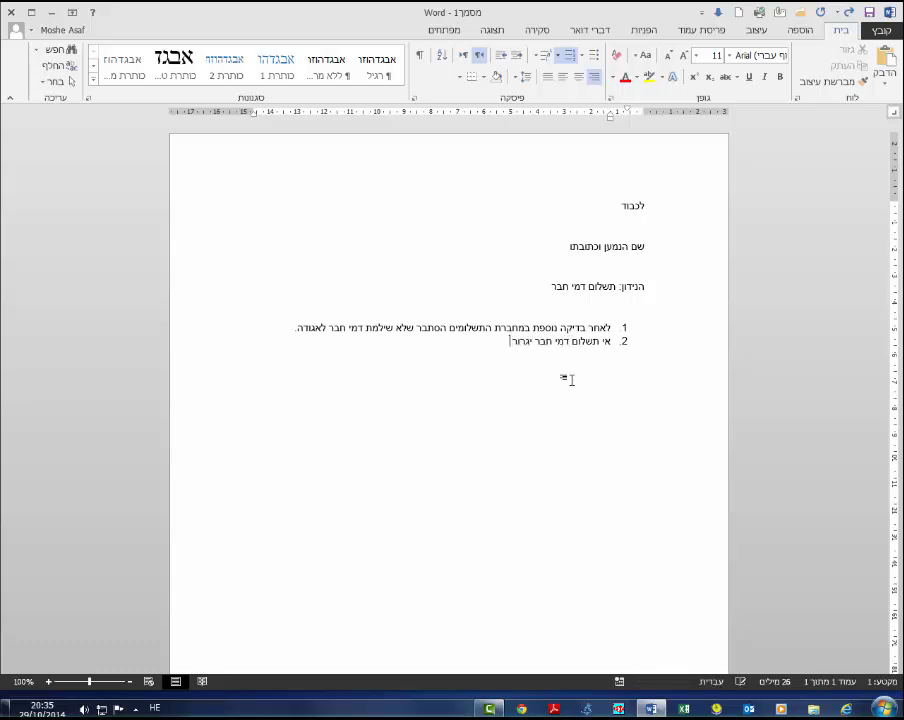
{"action": "type", "text": " את הפע"}
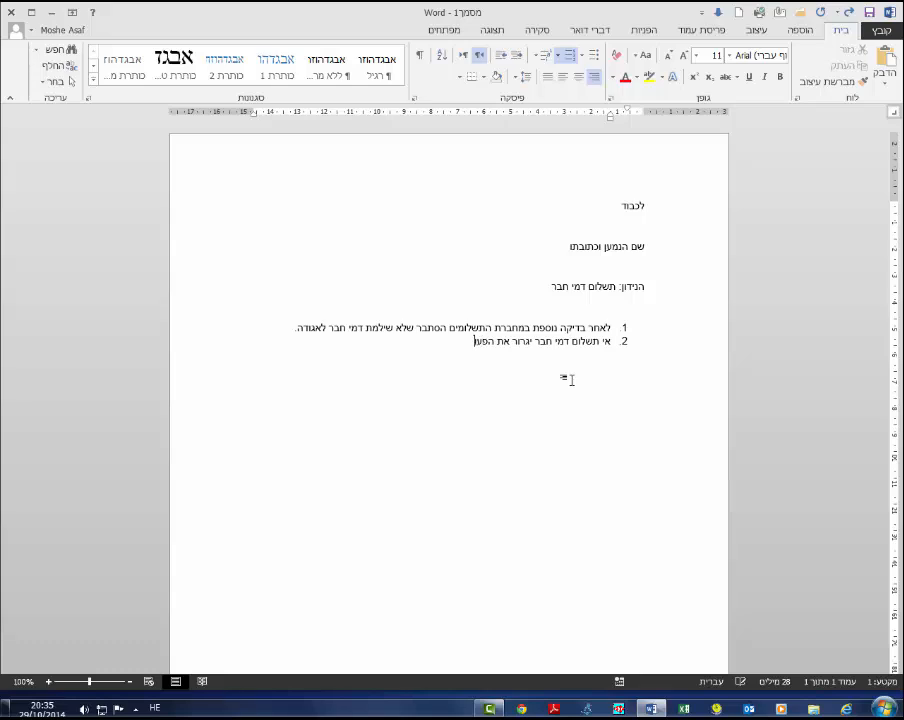
{"action": "type", "text": "ולות הבאות:"}
{"action": "key", "text": "Return"}
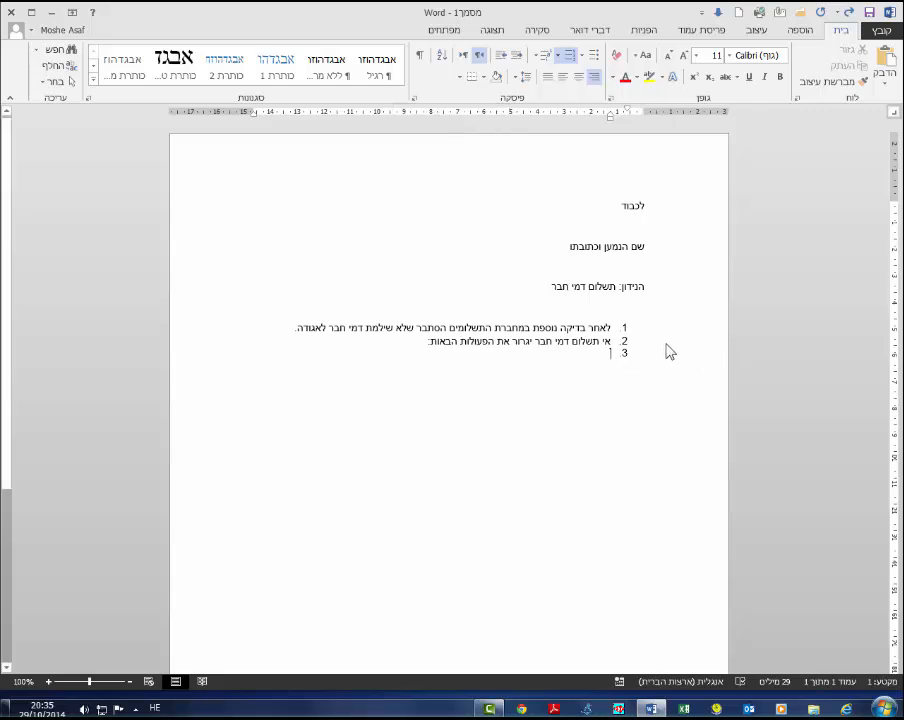
- Indent the new item to a sub-level and number it with the Hebrew letter style א. ב. ג
{"action": "left_click", "coordinate": [503, 60]}
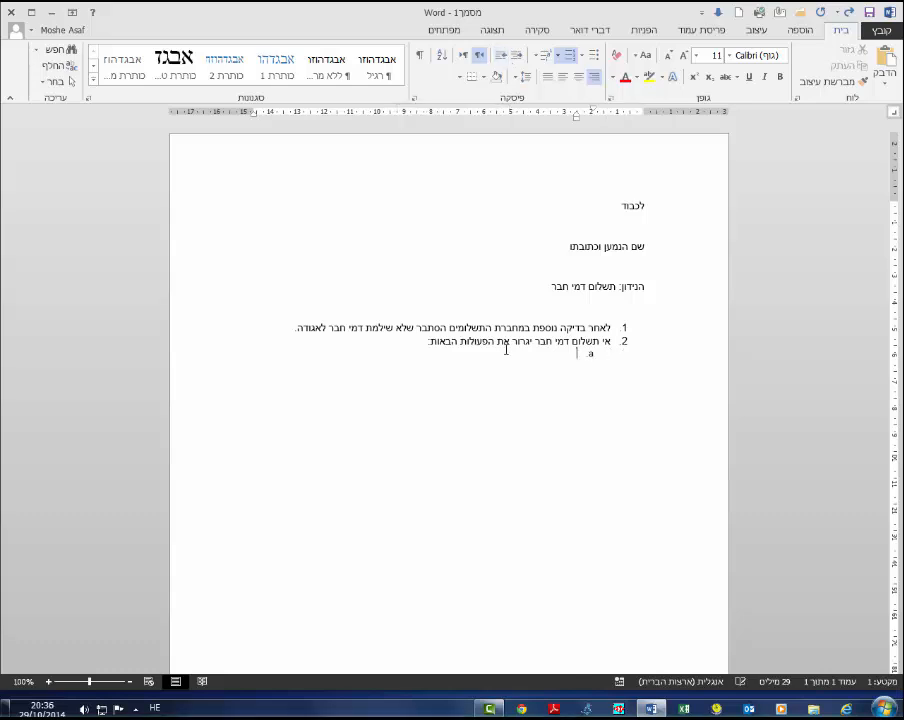
{"action": "left_click", "coordinate": [559, 56]}
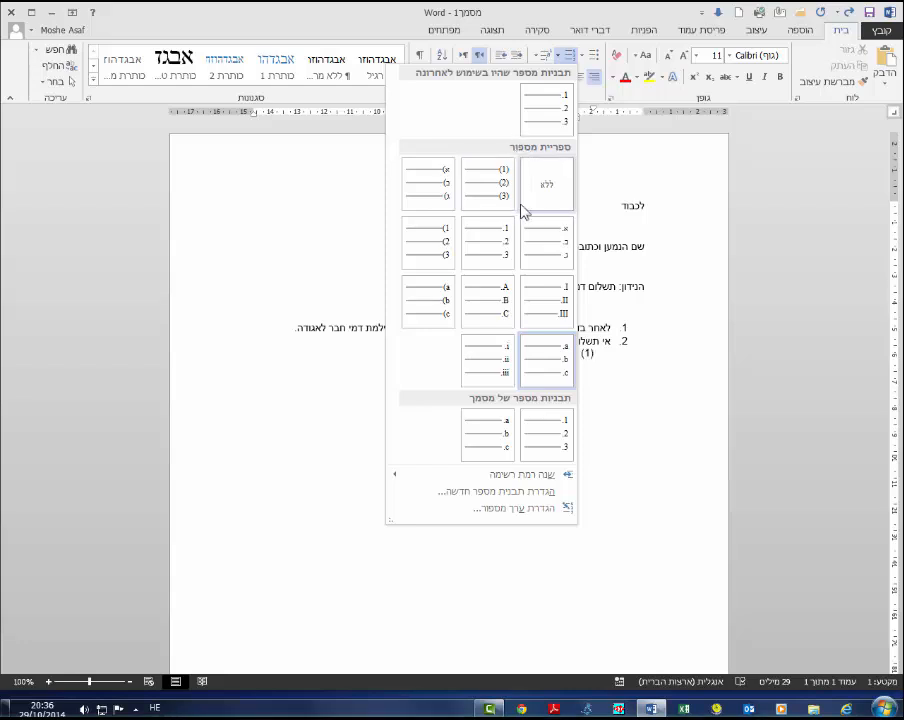
{"action": "left_click", "coordinate": [548, 256]}
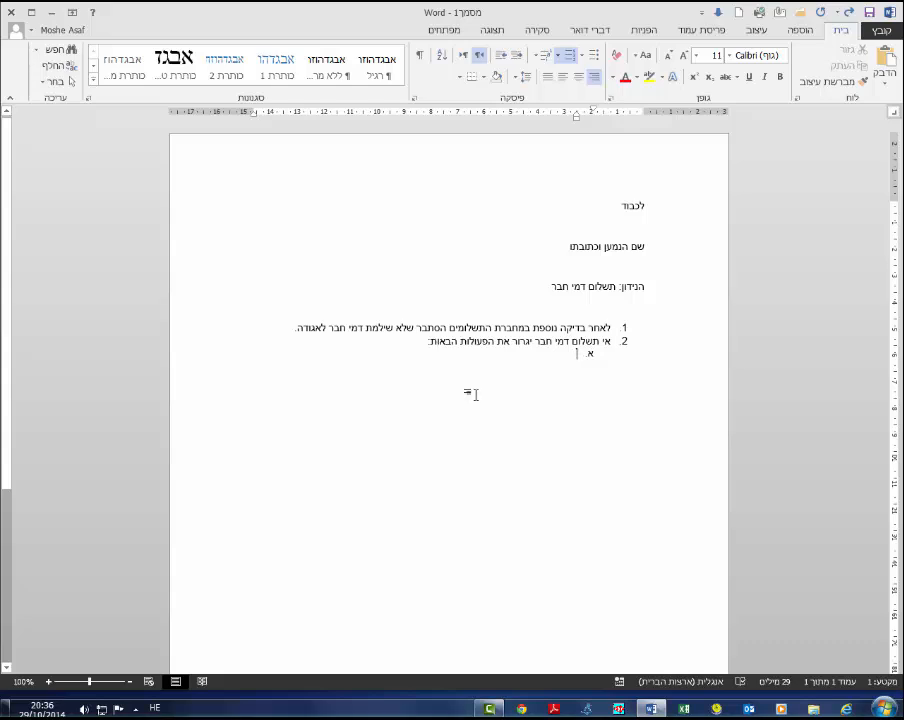
- Type the sub-item הפסקת הטבות. and start the next sub-item
{"action": "type", "text": "הפסקת"}
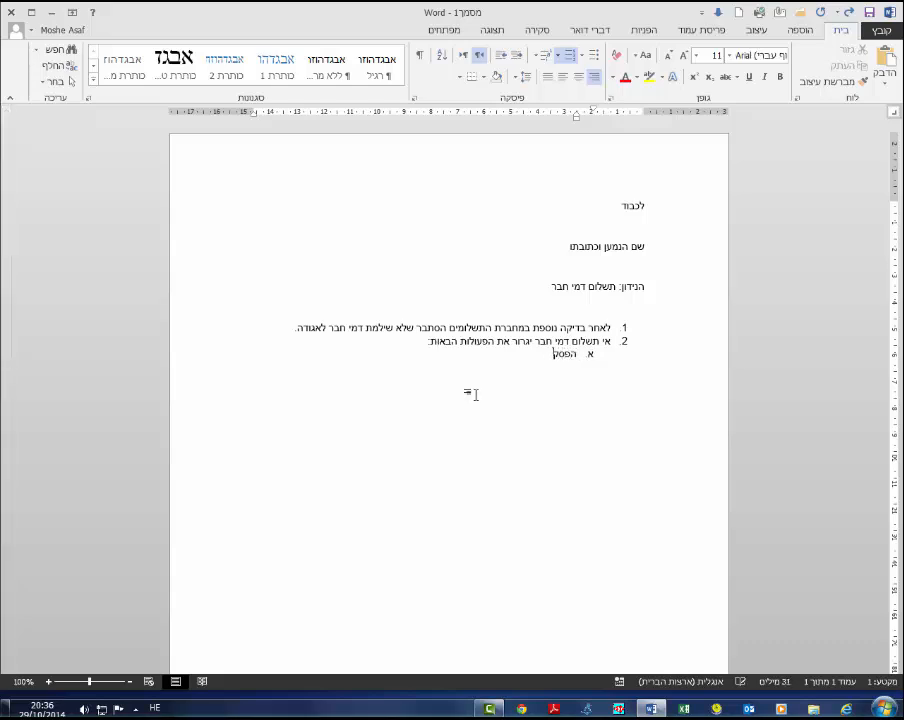
{"action": "type", "text": " הטבות."}
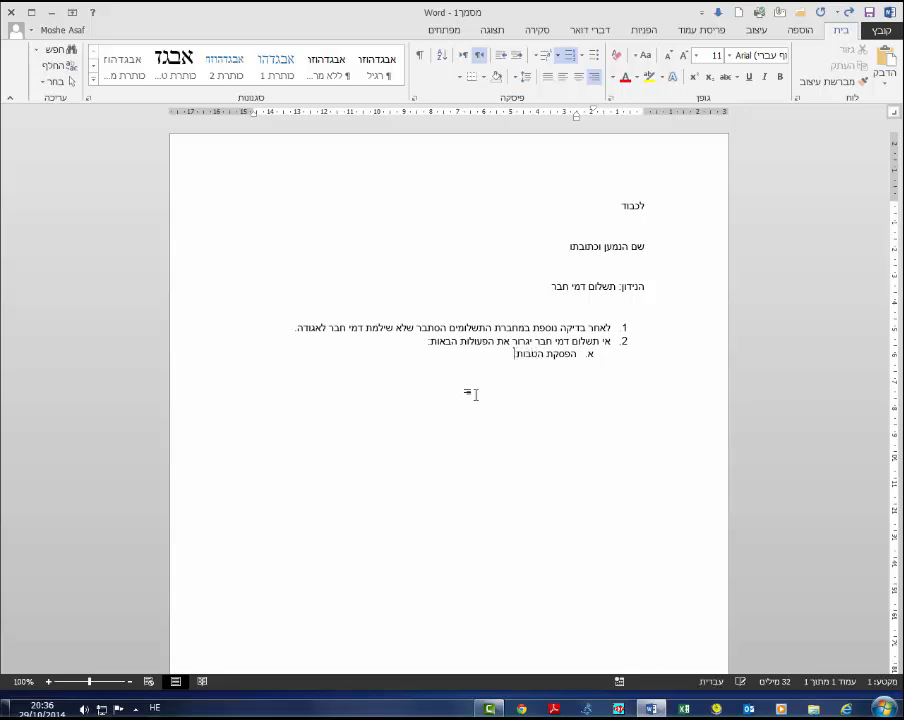
{"action": "key", "text": "Return"}
- Type the sub-item ביטול השתתפות במופע הקרוב. and start the next sub-item
{"action": "type", "text": "ביטול השתתפות"}
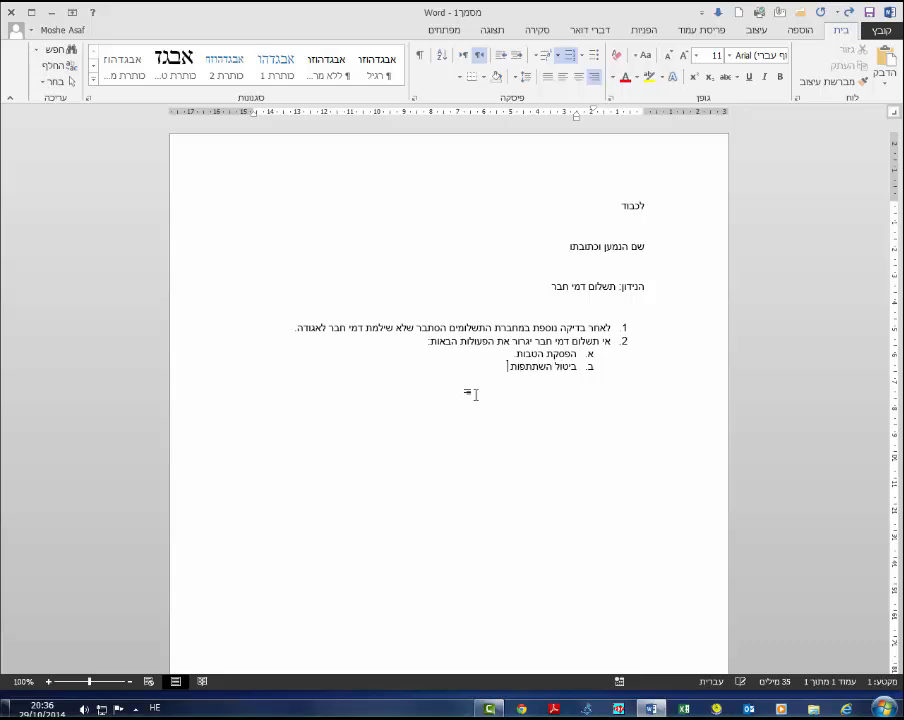
{"action": "type", "text": " במופע"}
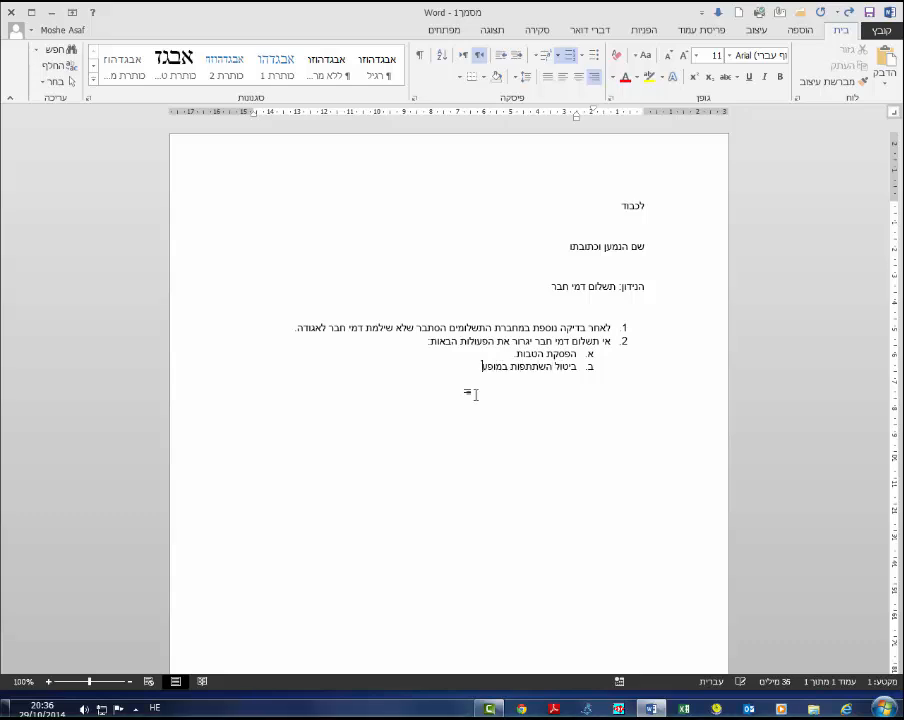
{"action": "type", "text": " הקרו"}
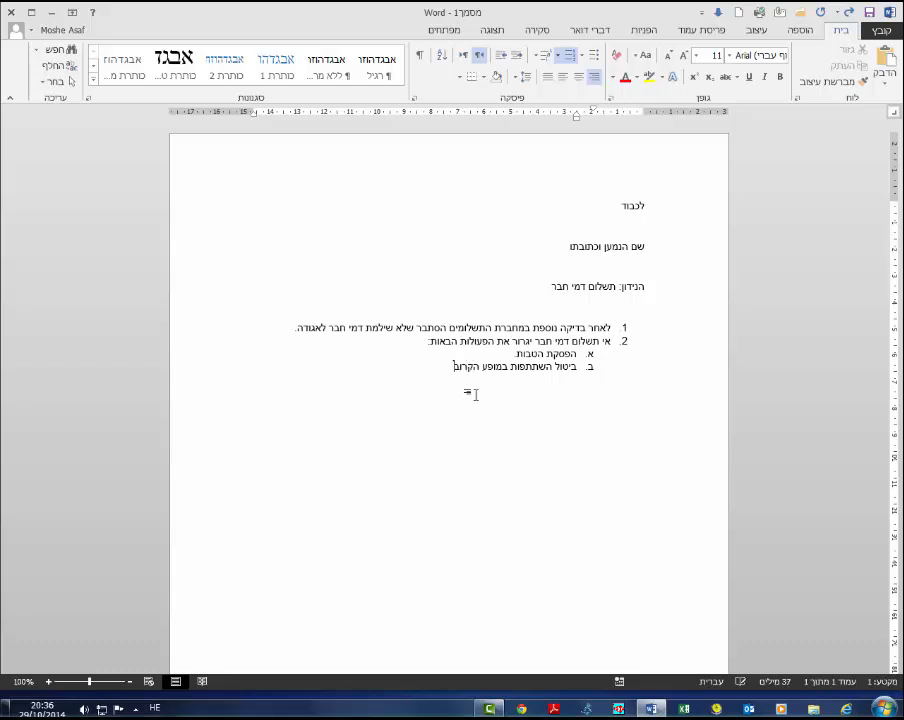
{"action": "type", "text": "ב"}
{"action": "type", "text": "."}
{"action": "key", "text": "Return"}
- Type the sub-item על מנת לחדש את התשלום אנא: and start the next sub-item
{"action": "type", "text": "מנת"}
{"action": "type", "text": " קחדש את ה"}
{"action": "type", "text": "תשלום"}
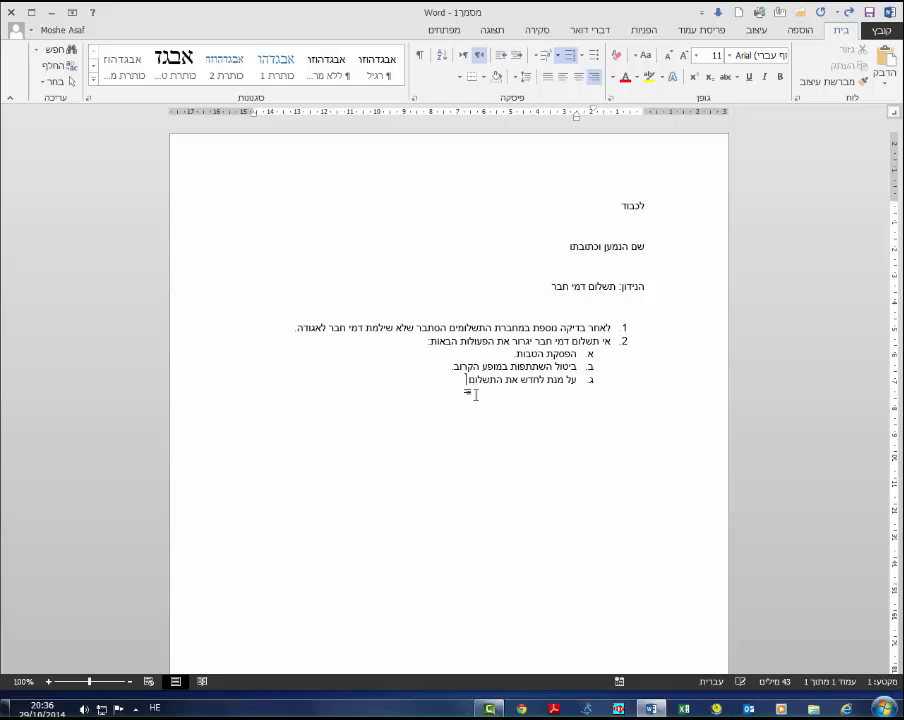
{"action": "type", "text": " אנא:"}
{"action": "key", "text": "Return"}
- Try renumbering the sub-list with the 1) style, then undo the change
{"action": "key", "text": "alt+shift"}
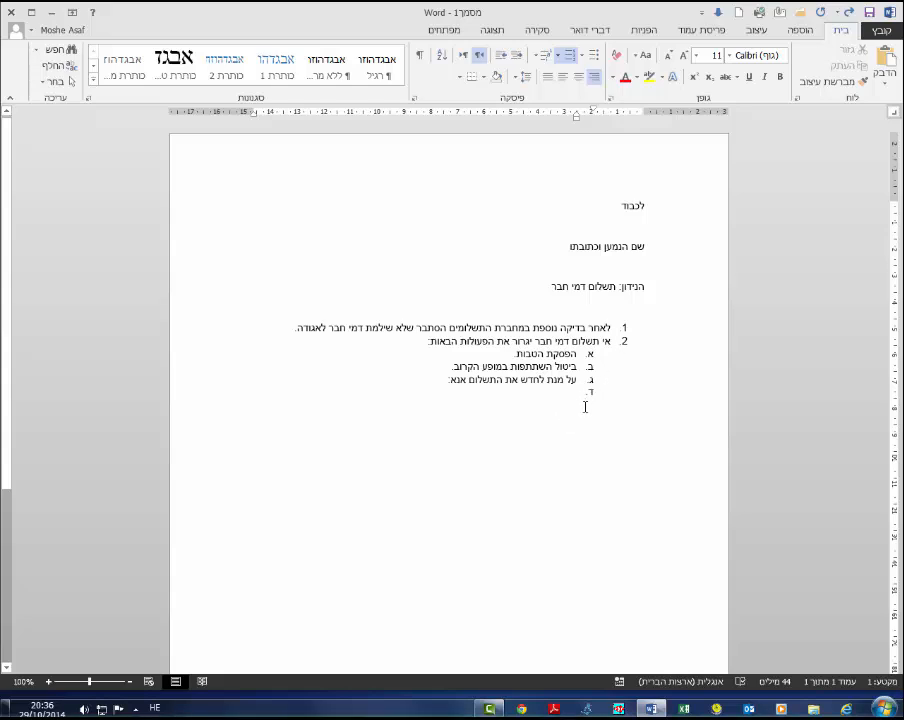
{"action": "left_click", "coordinate": [559, 58]}
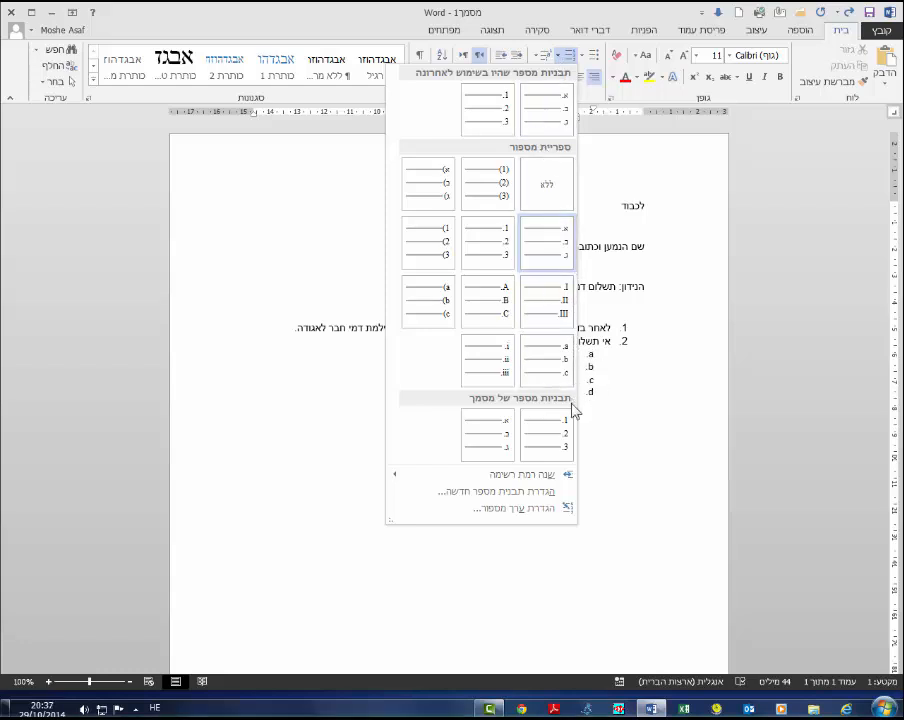
{"action": "left_click", "coordinate": [436, 262]}
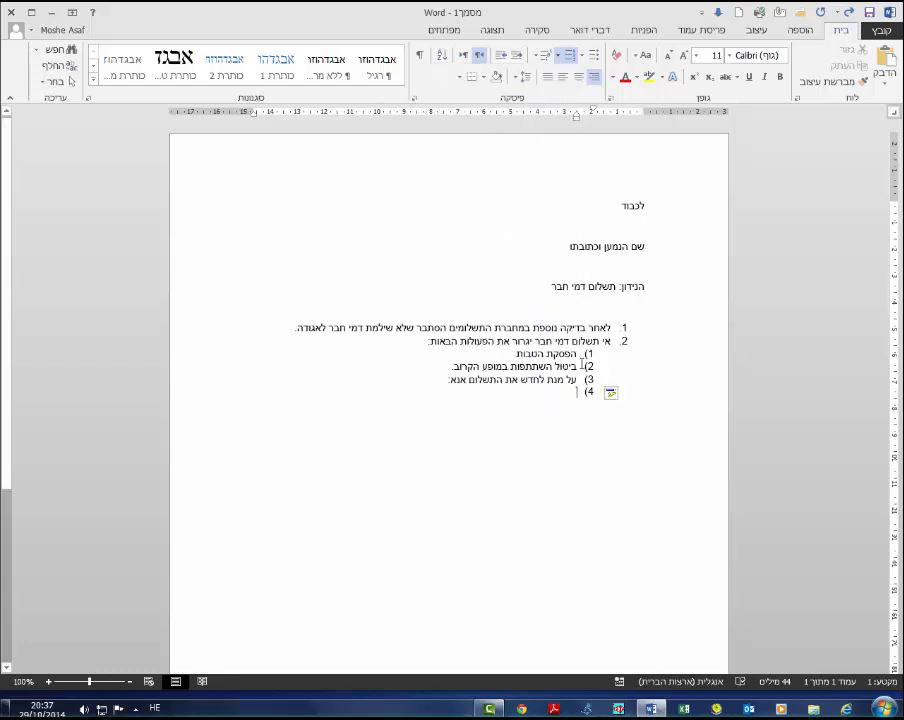
{"action": "key", "text": "ctrl+z"}
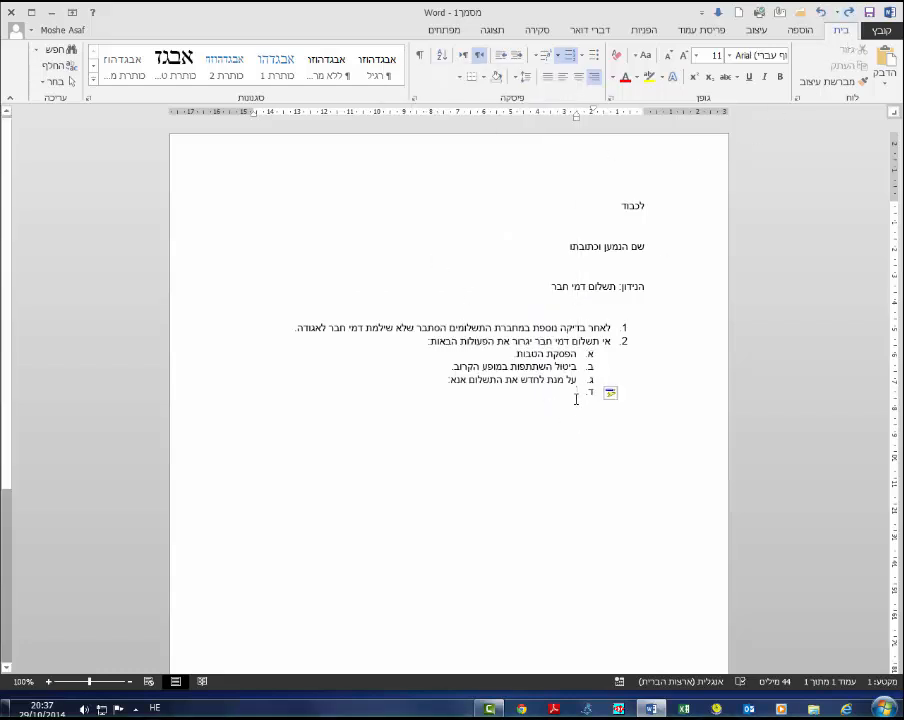
- Demote the new item to a third list level and apply the 1) numbering style to it
{"action": "left_click", "coordinate": [505, 60]}
{"action": "left_click", "coordinate": [516, 59]}
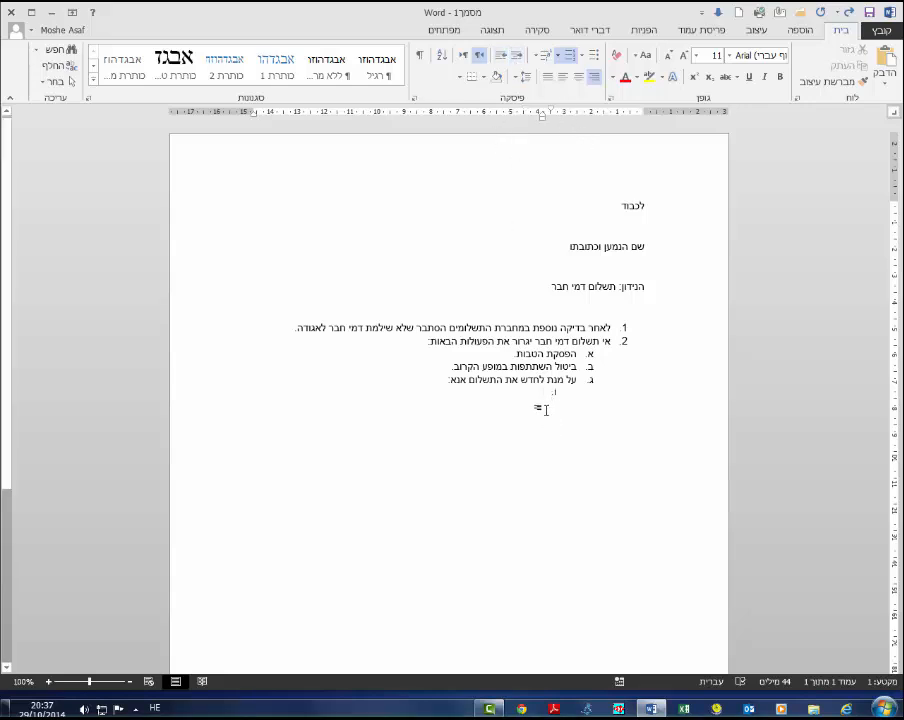
{"action": "left_click", "coordinate": [559, 58]}
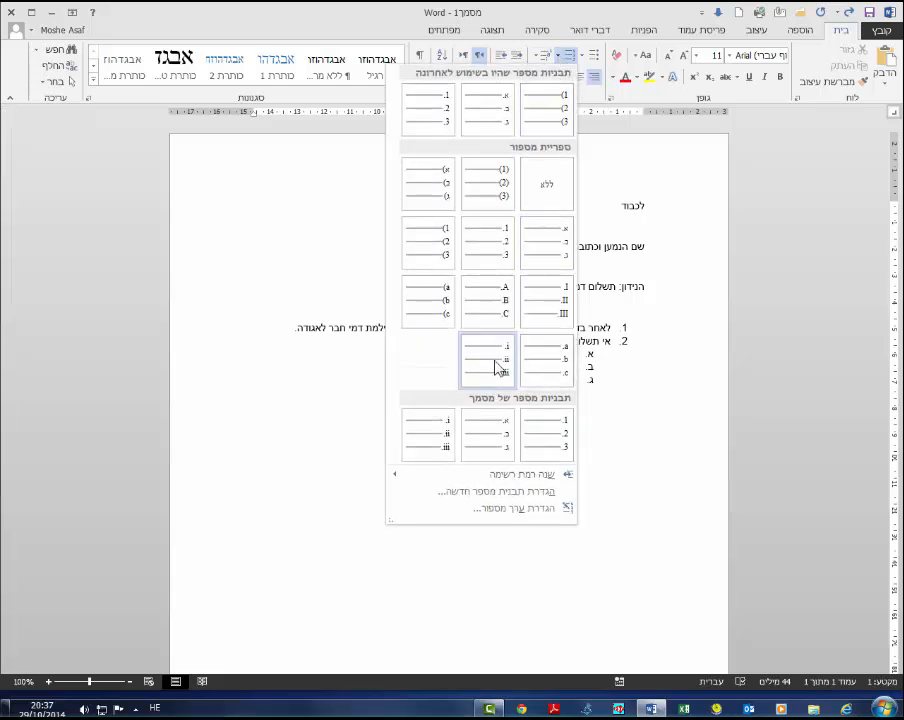
{"action": "left_click", "coordinate": [441, 249]}
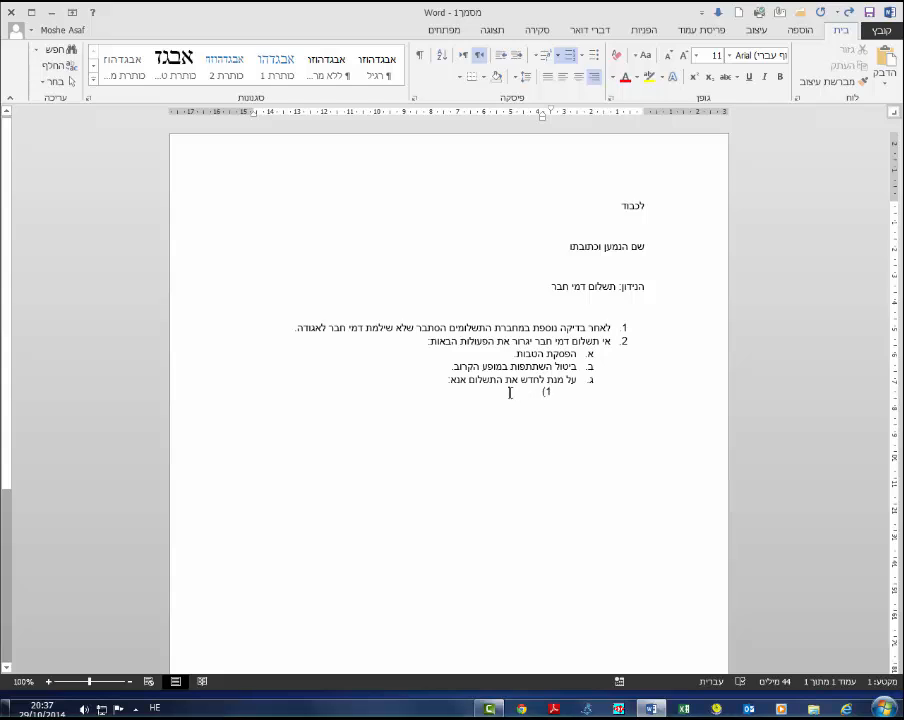
- Adjust the first-line indent of the third-level item using temporary placeholder text, and delete that text
{"action": "type", "text": "כגג"}
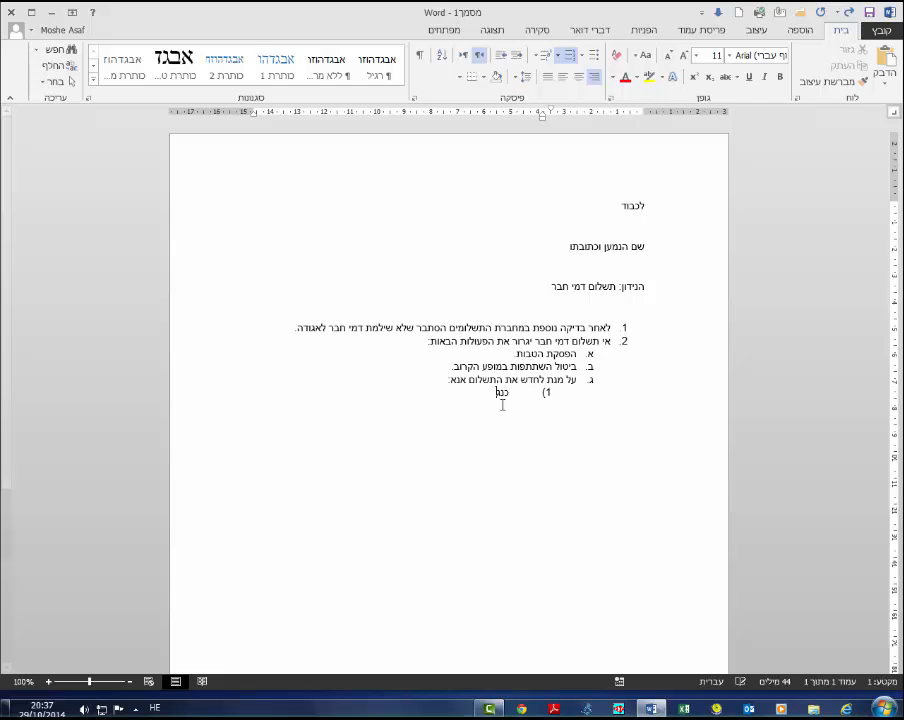
{"action": "left_click", "coordinate": [509, 393]}
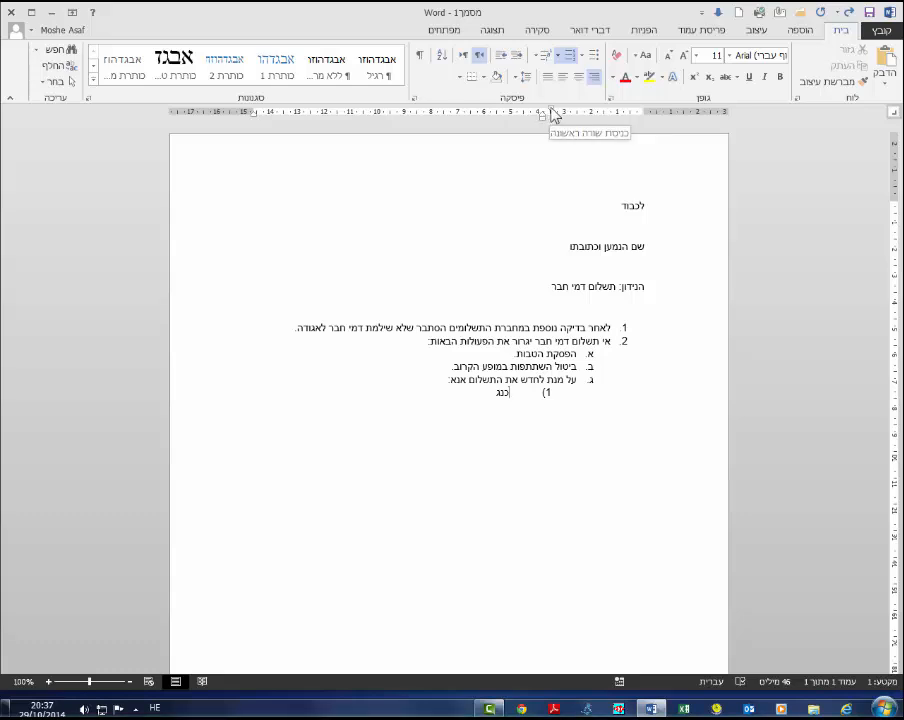
{"action": "left_click_drag", "start_coordinate": [552, 115], "coordinate": [553, 112]}
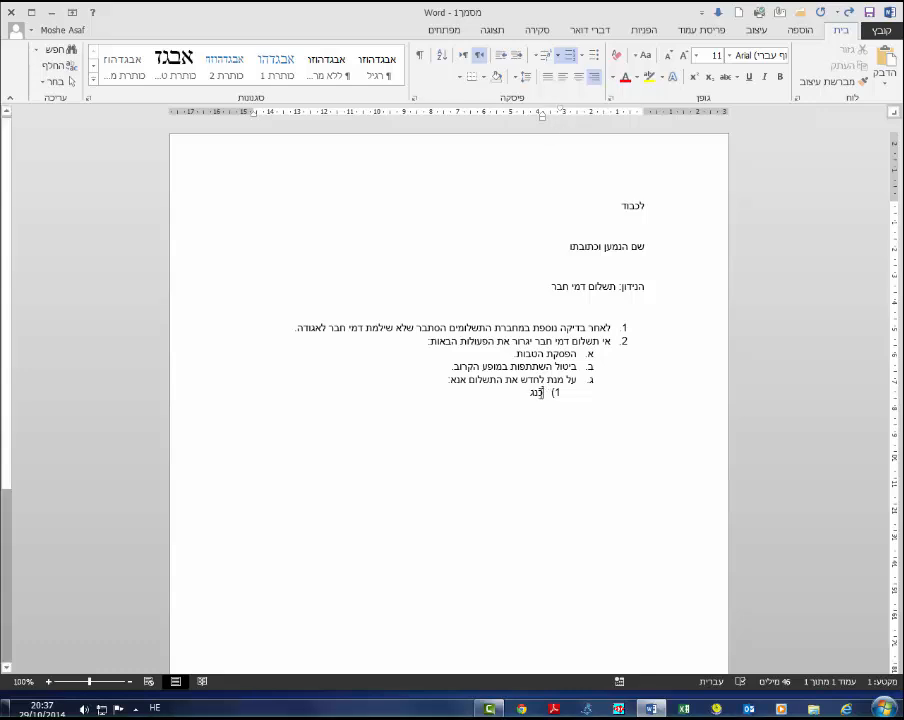
{"action": "double_click", "coordinate": [533, 392]}
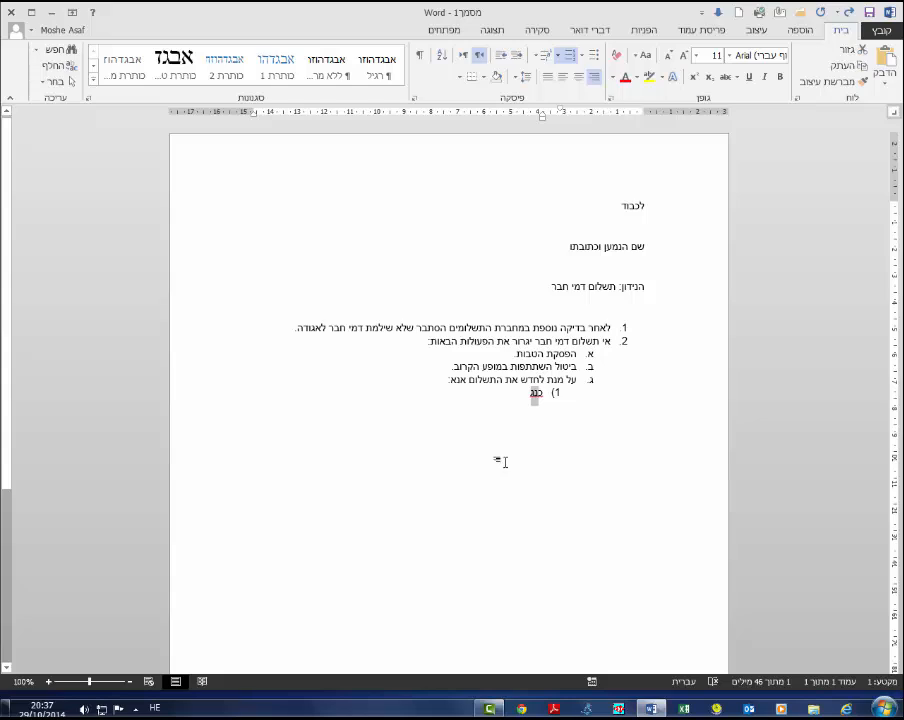
{"action": "key", "text": "BackSpace"}
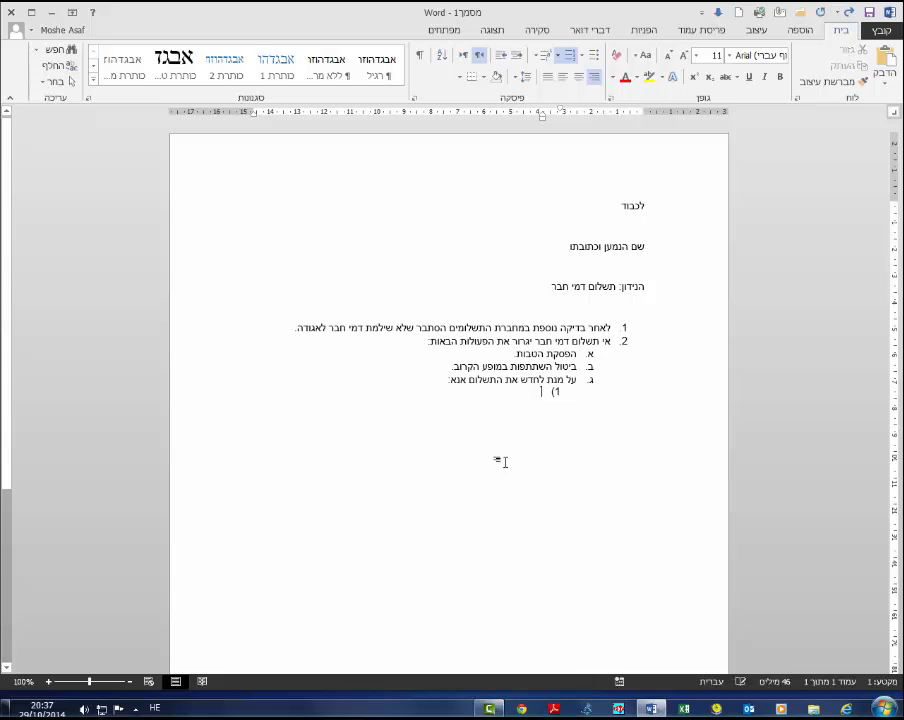
- Type the third-level item פנה טלפונית. and start the next item
{"action": "type", "text": "פנה ט"}
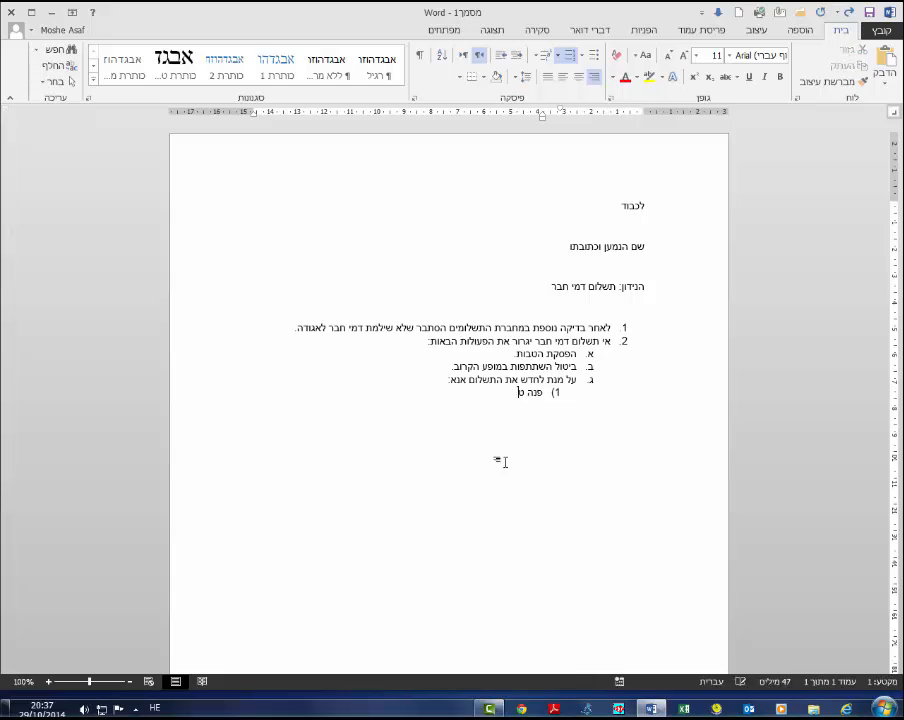
{"action": "type", "text": "לפונית."}
{"action": "key", "text": "Return"}
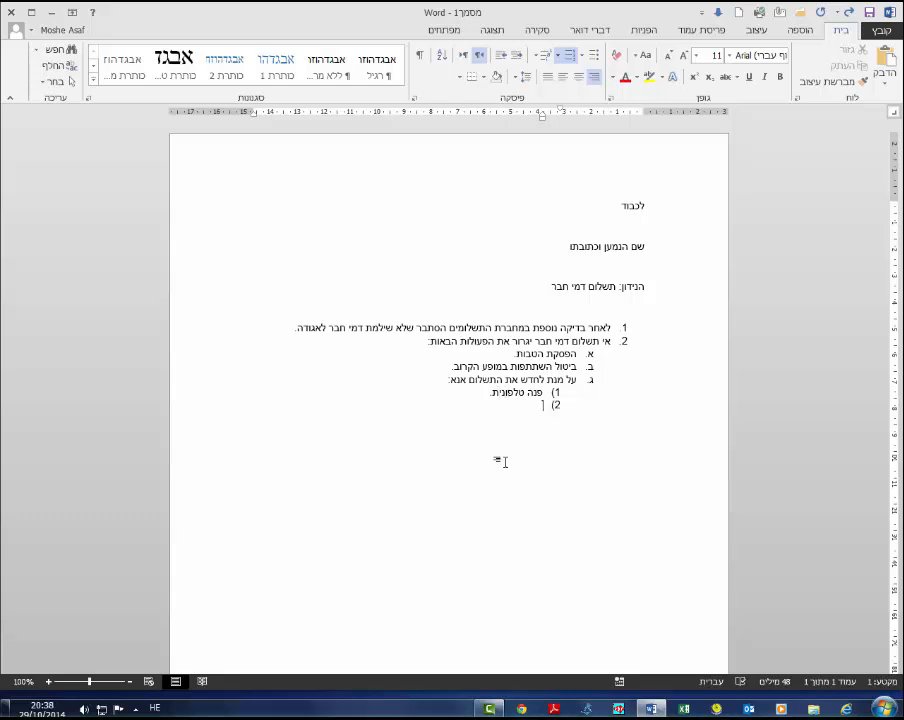
- Type the third-level item כנס לאתר הבית. and start the next item
{"action": "type", "text": "כנס לאתר הב"}
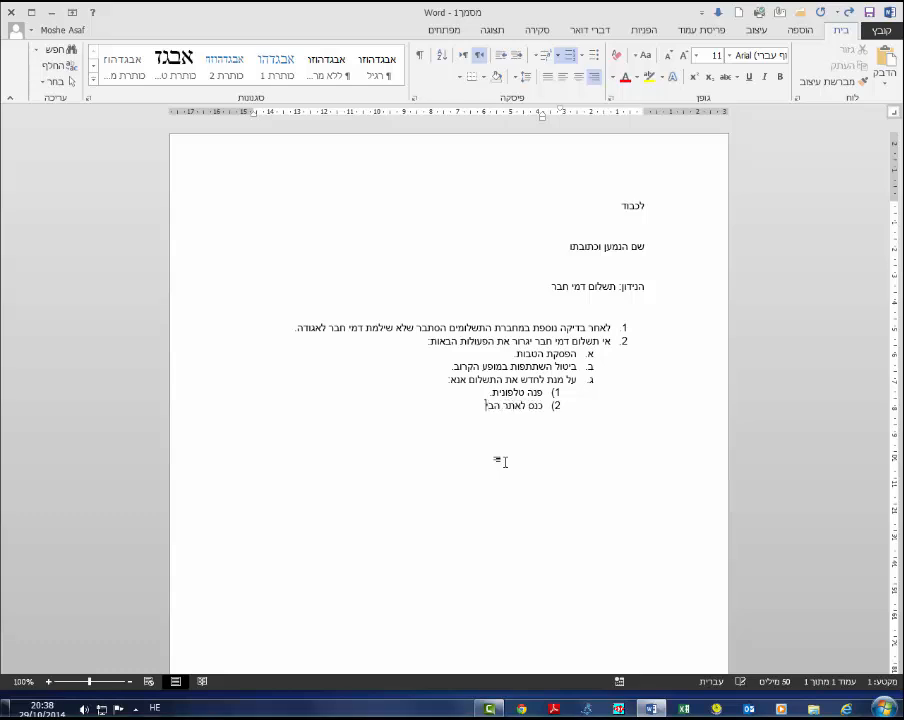
{"action": "type", "text": "ית."}
{"action": "key", "text": "Return"}
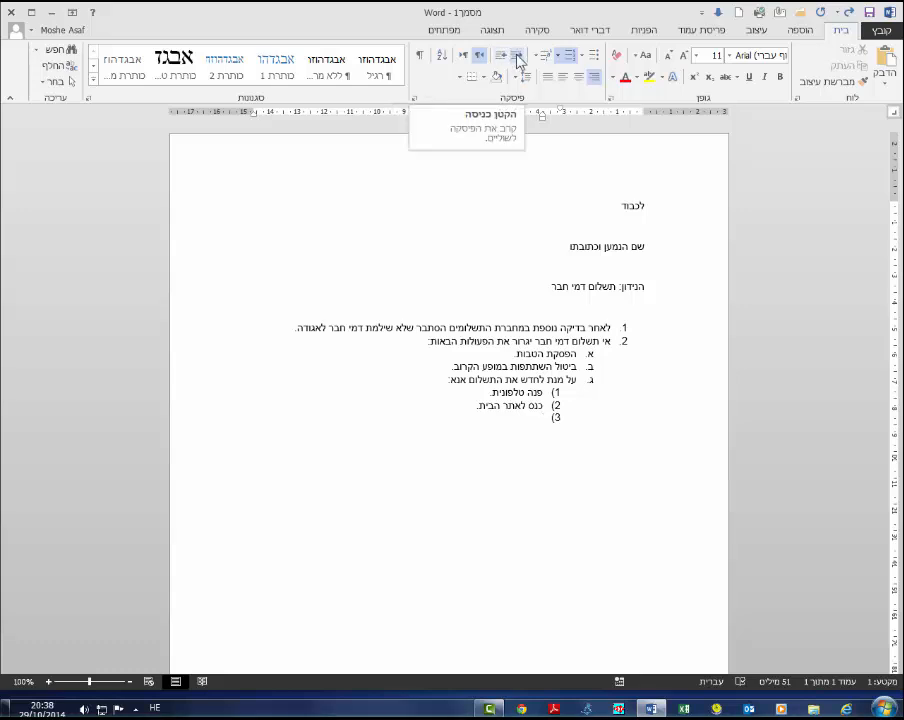
- Promote the new item to the second level, type לא יוחזרו תשלומי המקדמה. and start the next item
{"action": "left_click", "coordinate": [519, 62]}
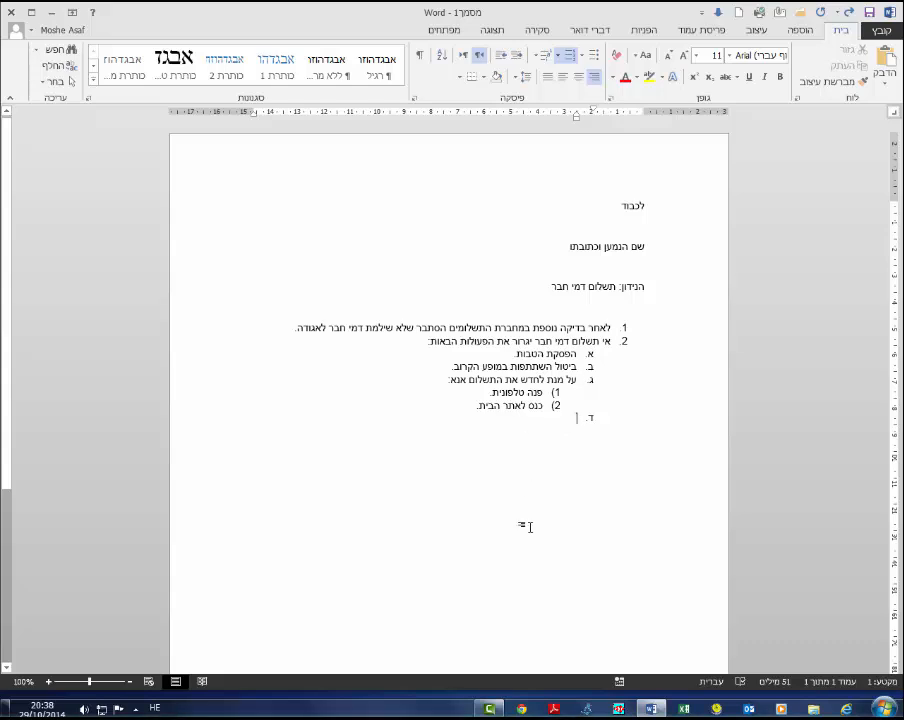
{"action": "type", "text": "לא יוחזר"}
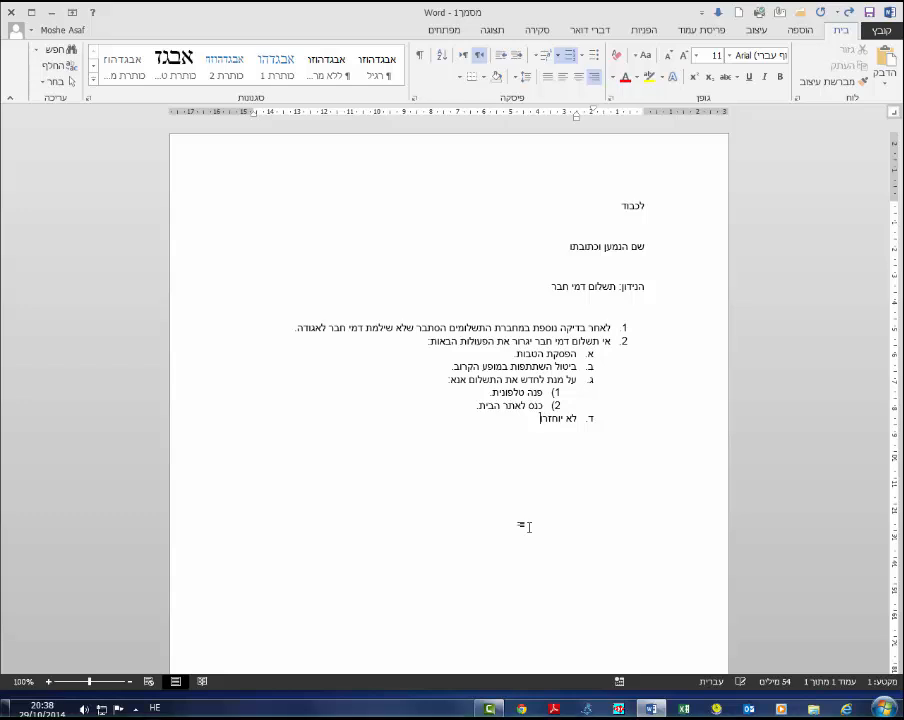
{"action": "type", "text": "ו תשלוםי המקדמה."}
{"action": "key", "text": "Return"}
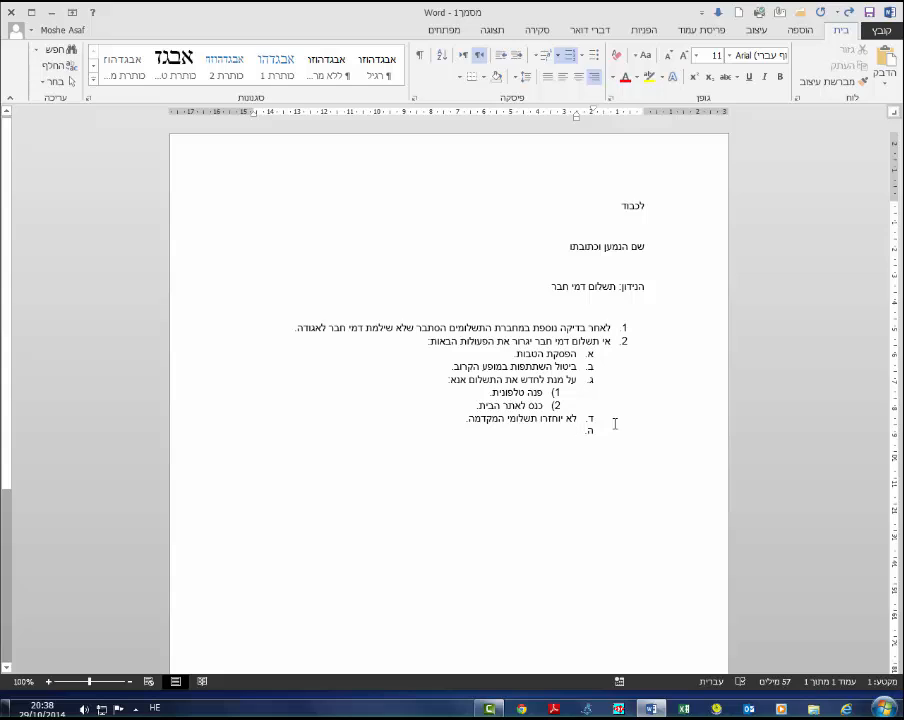
- Promote the new item to the top level and type the closing בברכה, on it
{"action": "left_click", "coordinate": [517, 62]}
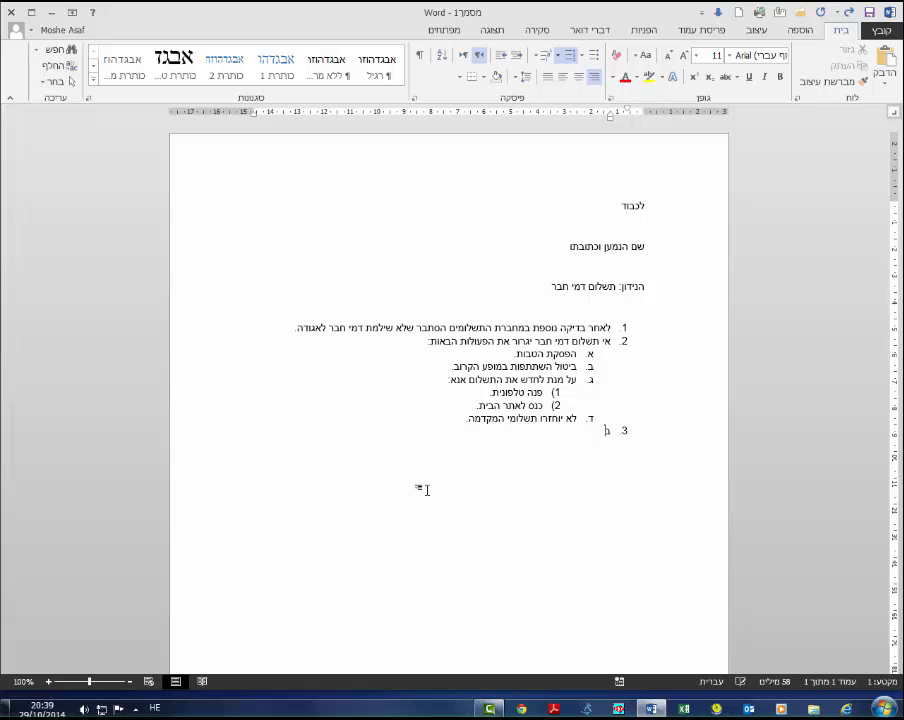
{"action": "type", "text": "בברכה,"}
{"action": "key", "text": "Return"}
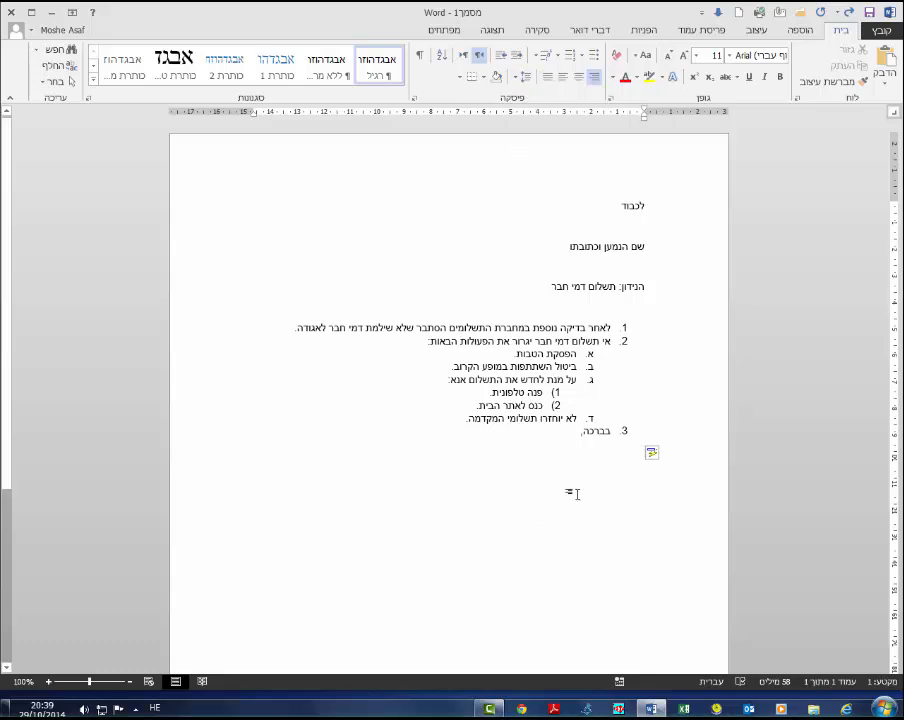
- Add the lines חתימה and תפקיד below the list
{"action": "type", "text": "hתימה"}
{"action": "key", "text": "Return"}
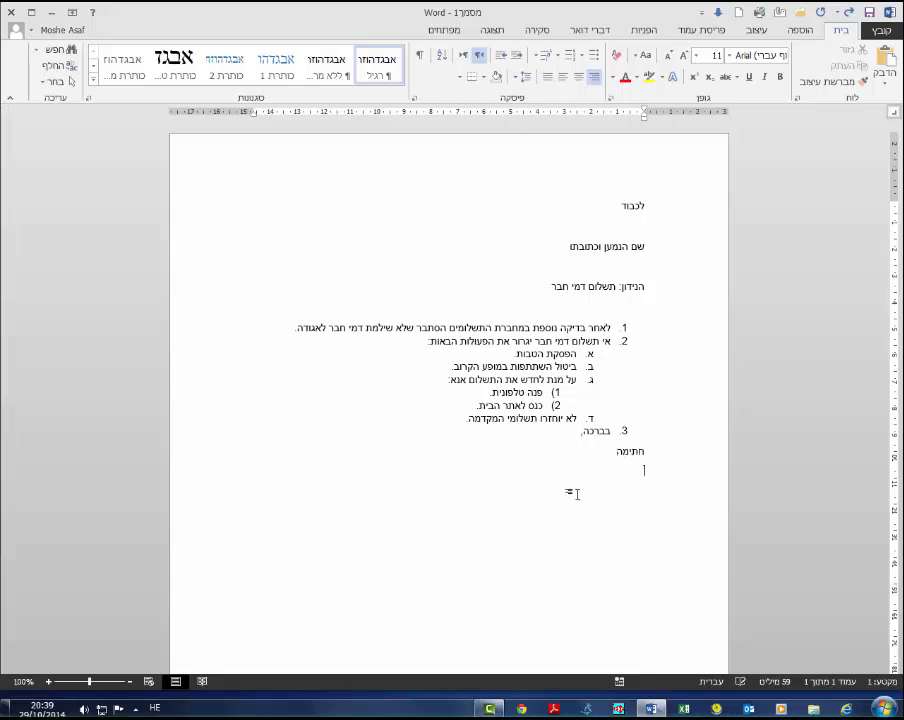
{"action": "type", "text": "תפקיד"}
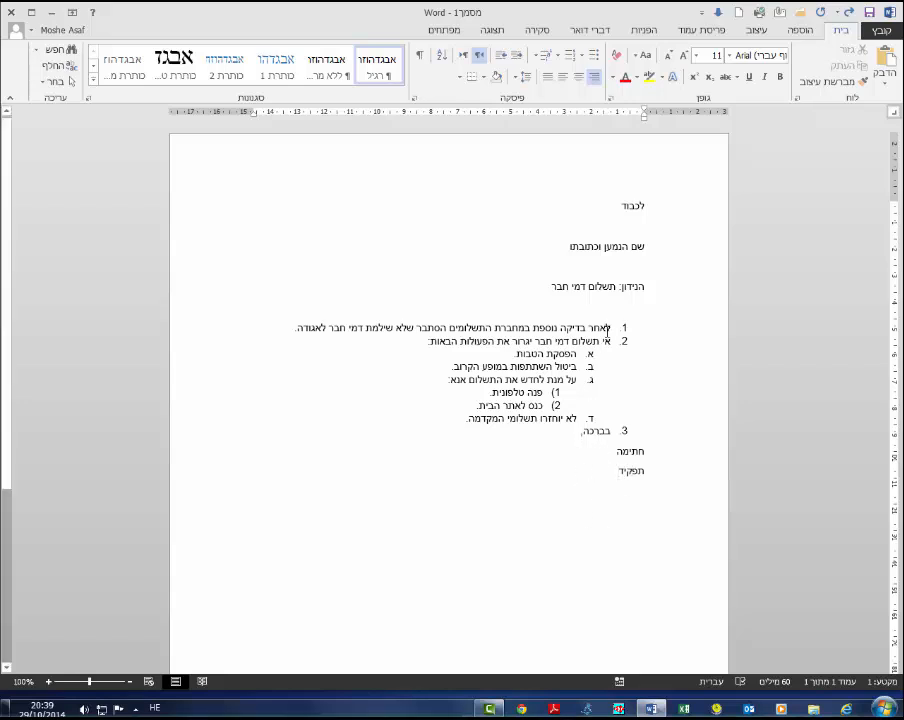
- Switch the second-level list items to the a. b. c. numbering style
{"action": "left_click_drag", "start_coordinate": [612, 327], "coordinate": [588, 432]}
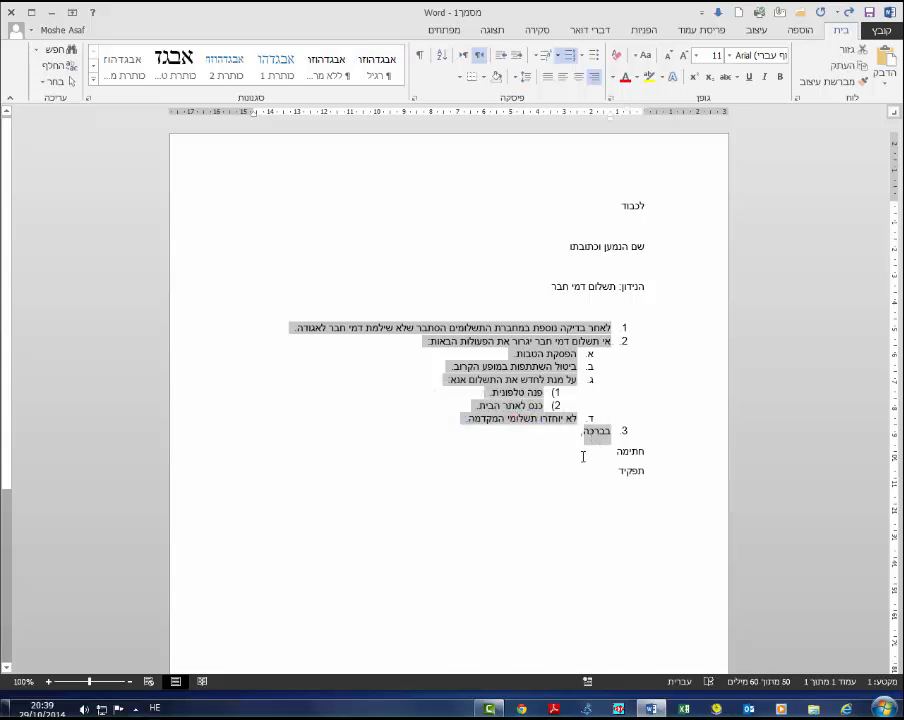
{"action": "left_click", "coordinate": [596, 431]}
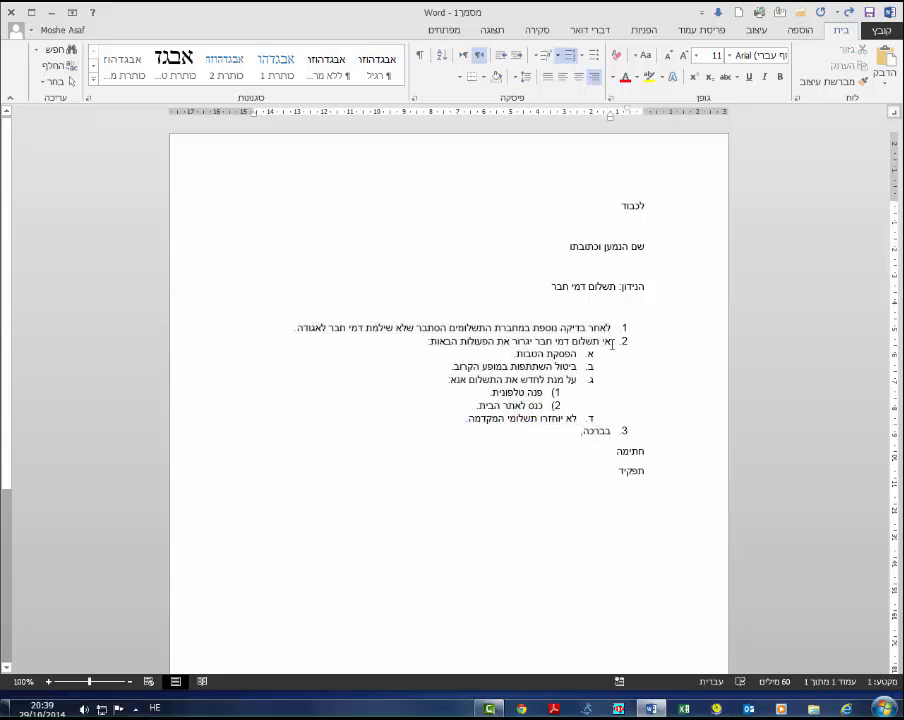
{"action": "left_click_drag", "start_coordinate": [614, 325], "coordinate": [599, 430]}
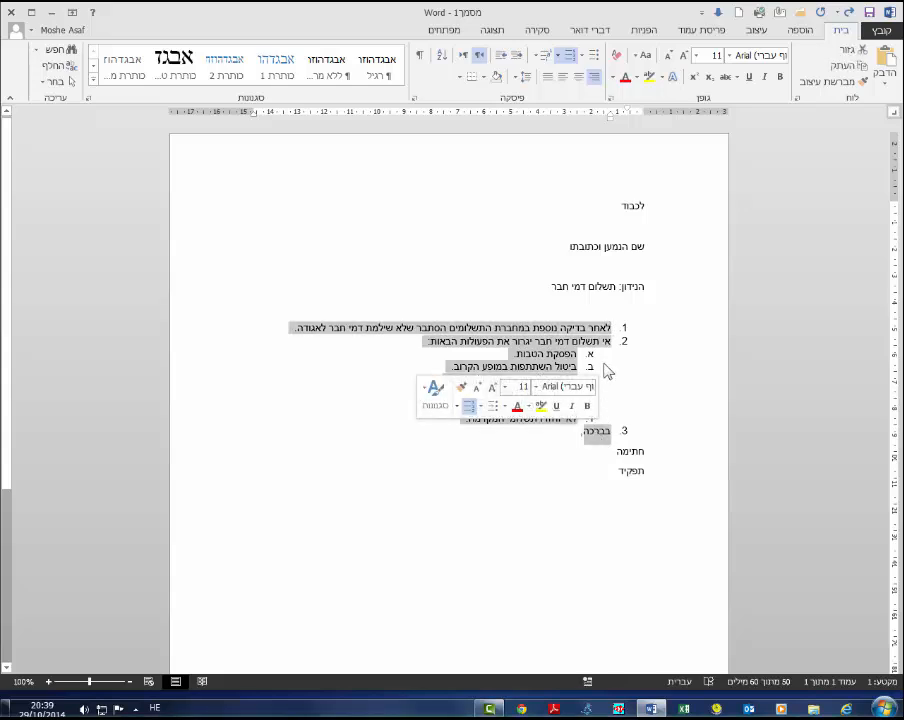
{"action": "triple_click", "coordinate": [603, 385]}
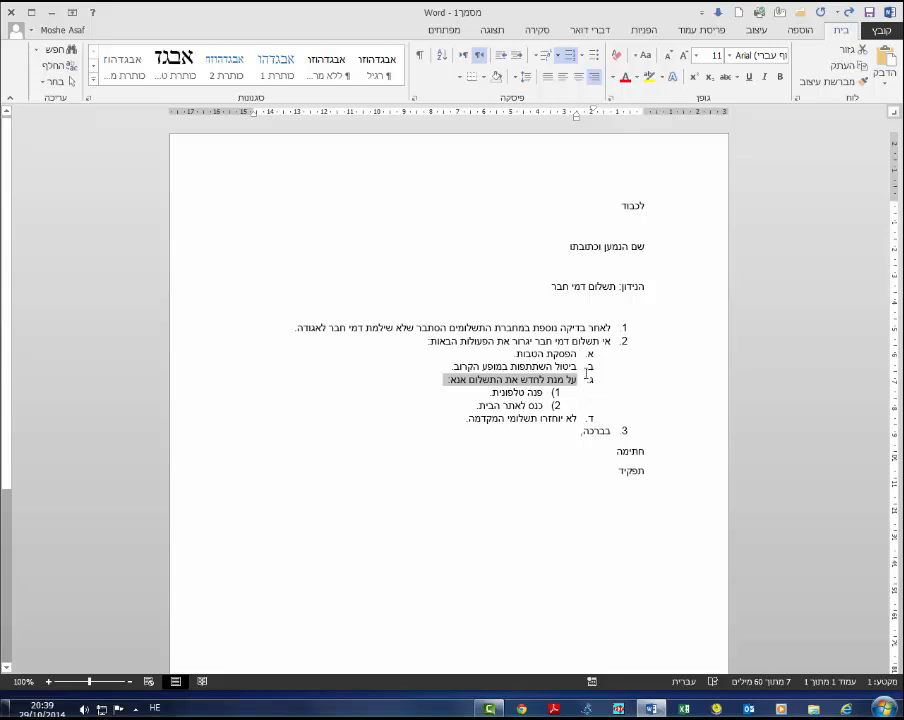
{"action": "left_click", "coordinate": [577, 357]}
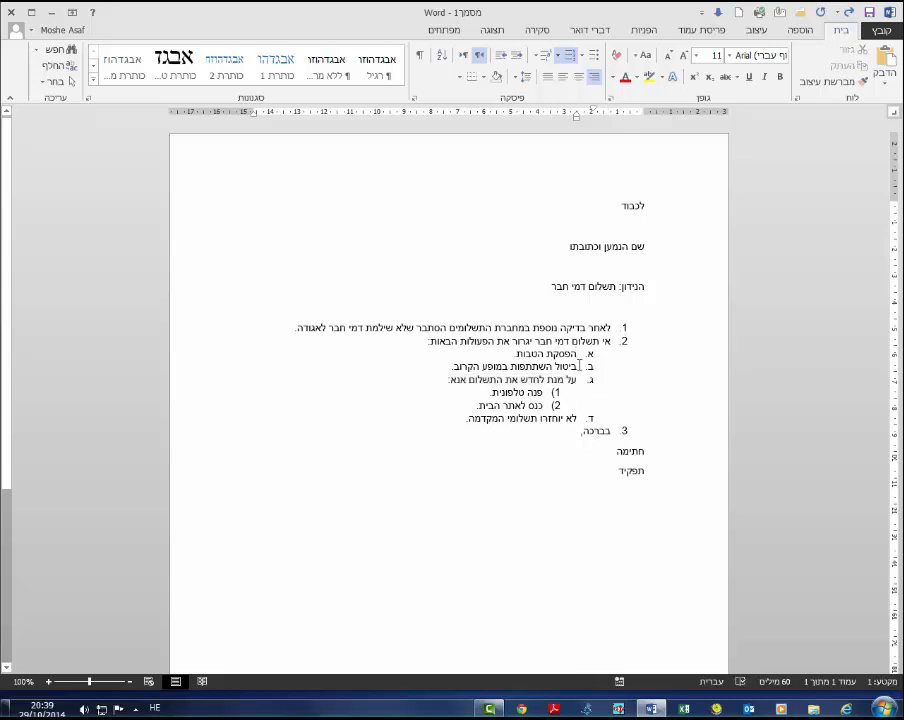
{"action": "left_click", "coordinate": [558, 57]}
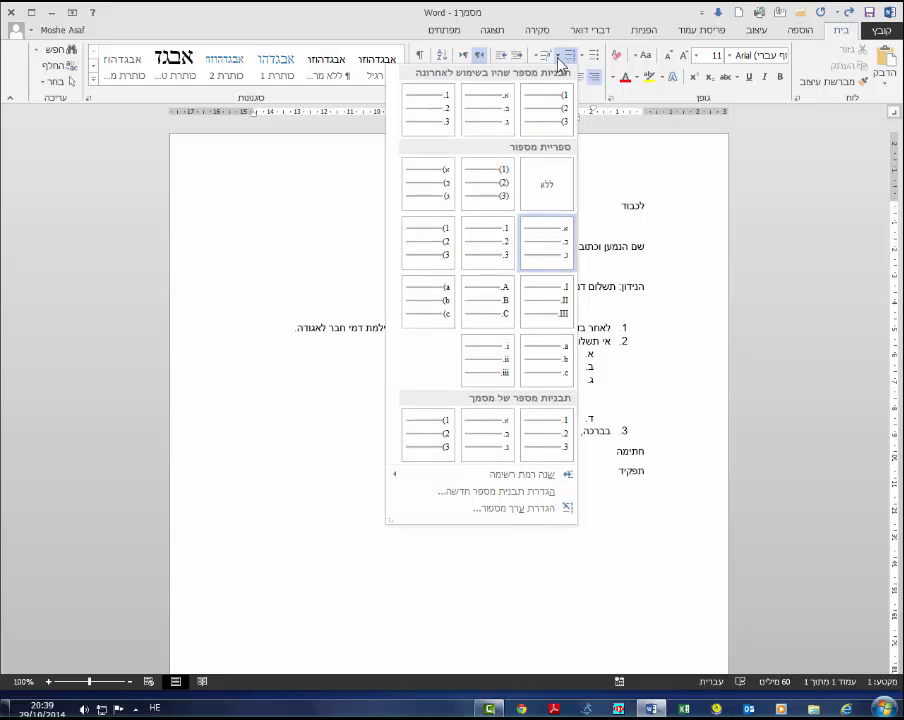
{"action": "left_click", "coordinate": [557, 356]}
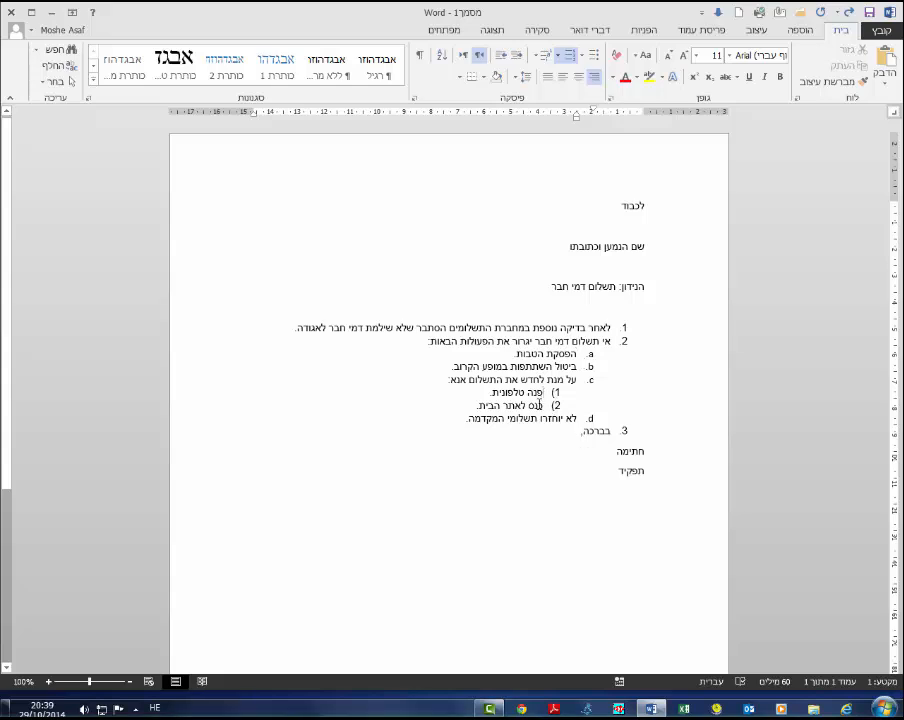
- Change the third-level items to checkmark bullets
{"action": "left_click", "coordinate": [539, 397]}
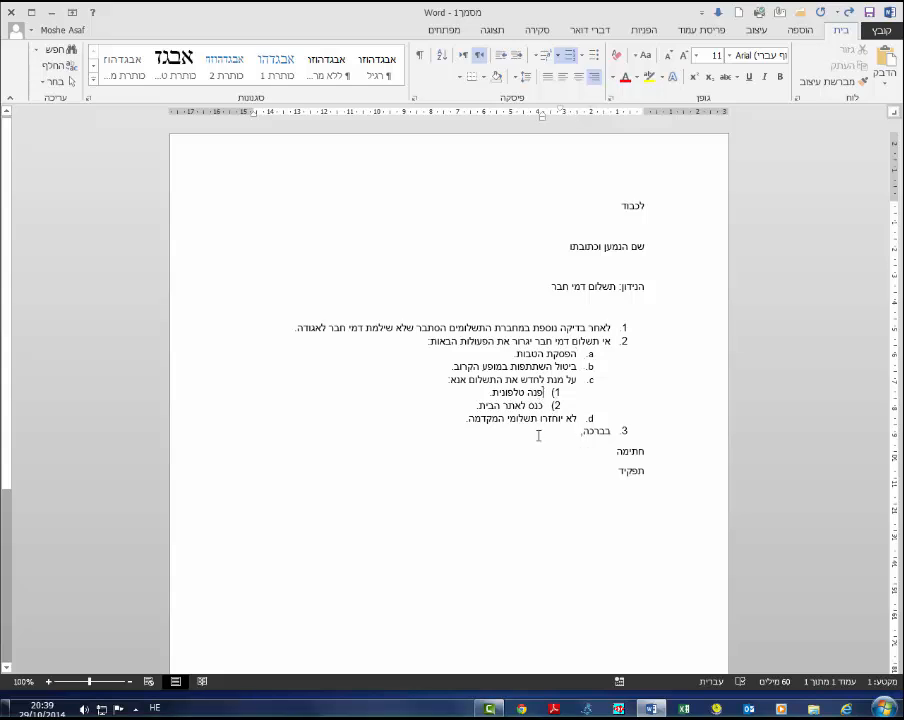
{"action": "left_click", "coordinate": [584, 57]}
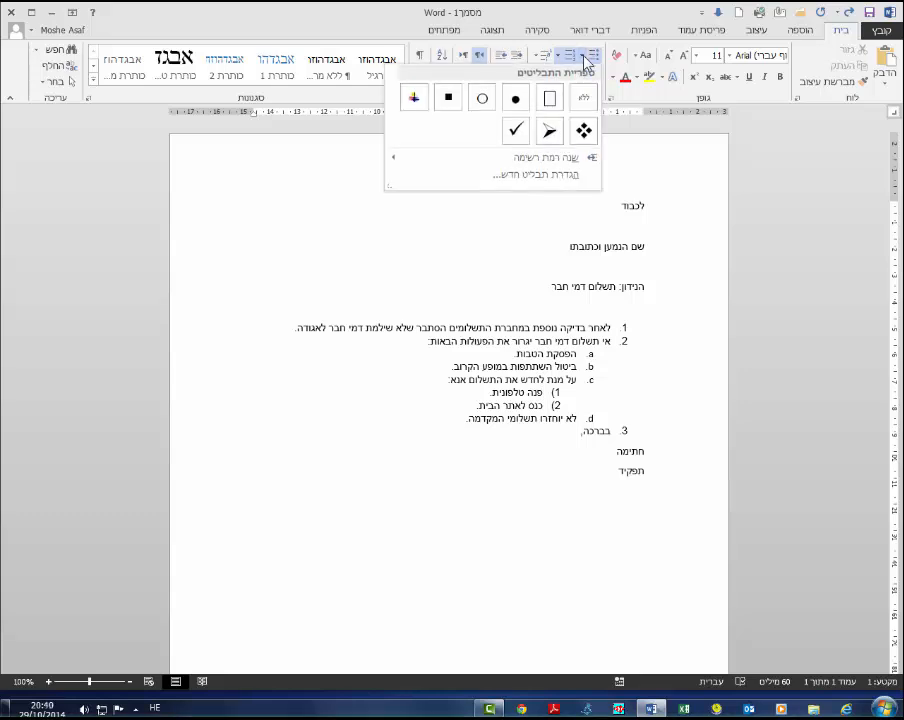
{"action": "left_click", "coordinate": [516, 130]}
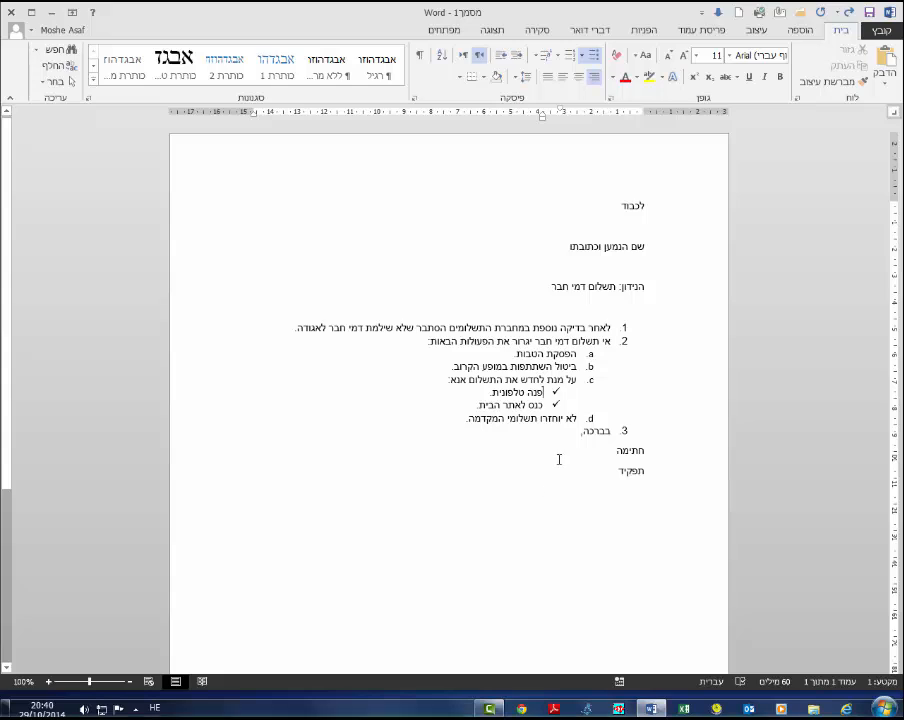